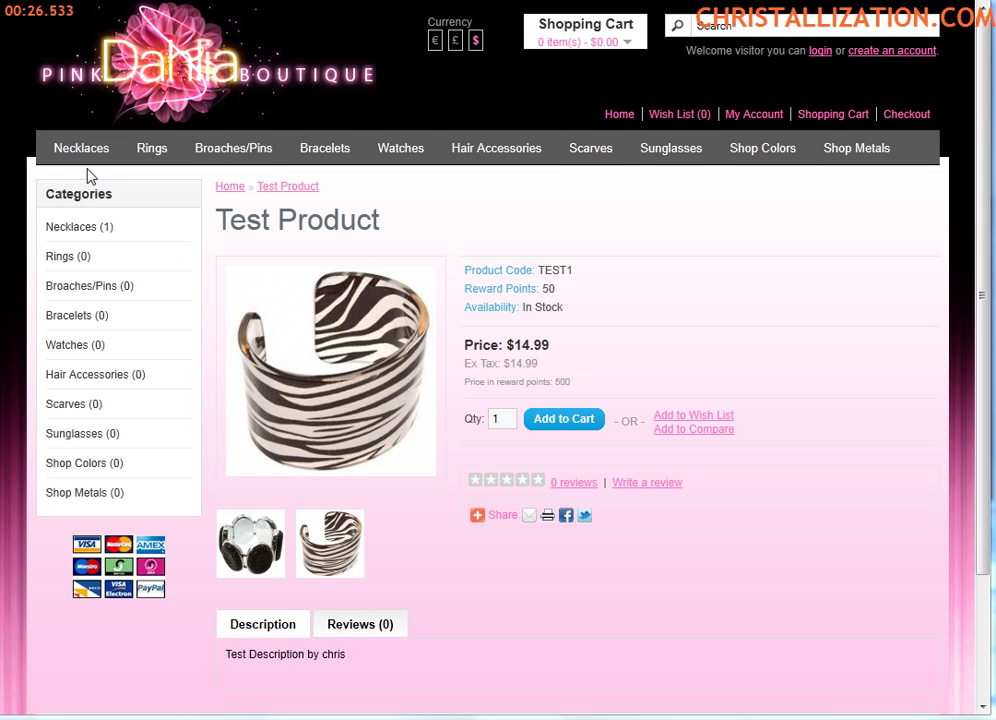
- Start a new category in the store catalog and enter a first name as its category name
mouse_move(84, 155)
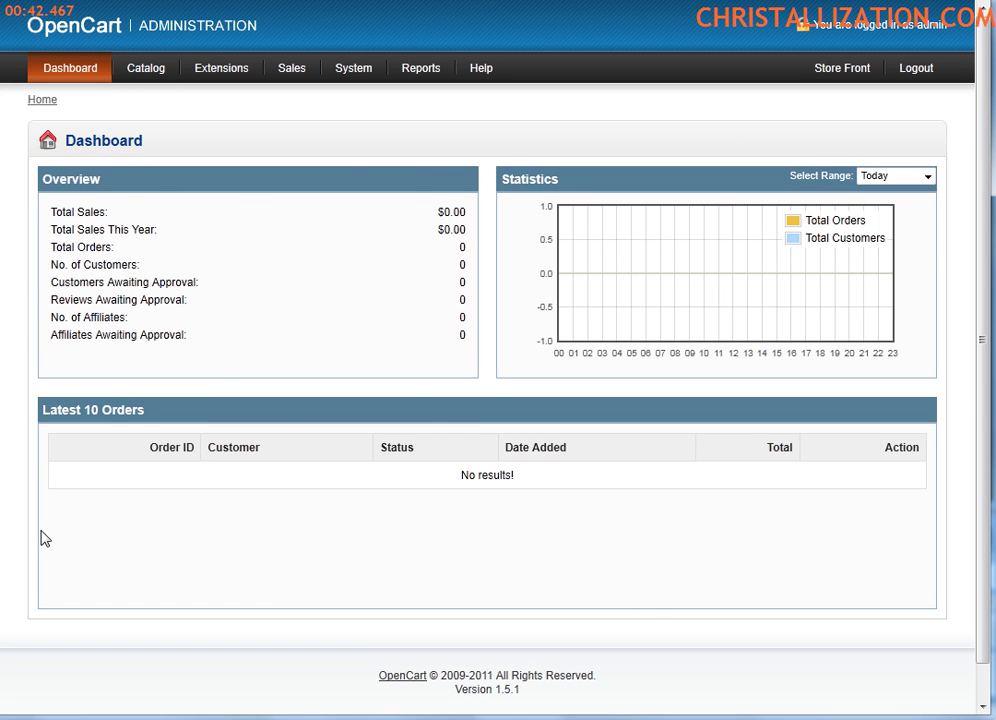
mouse_move(143, 79)
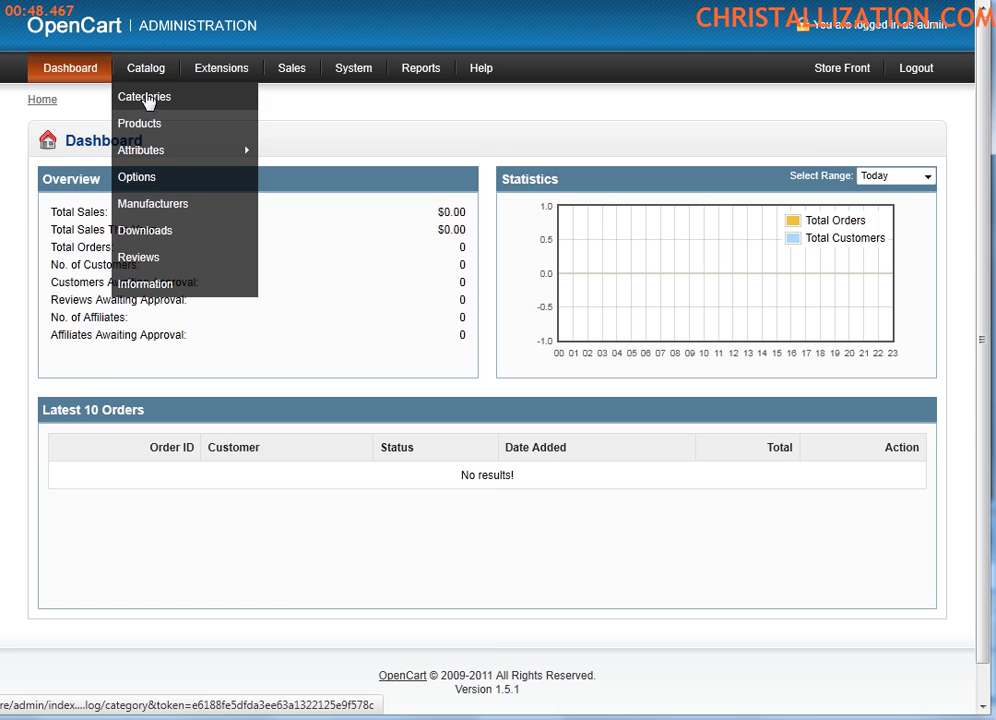
click(148, 103)
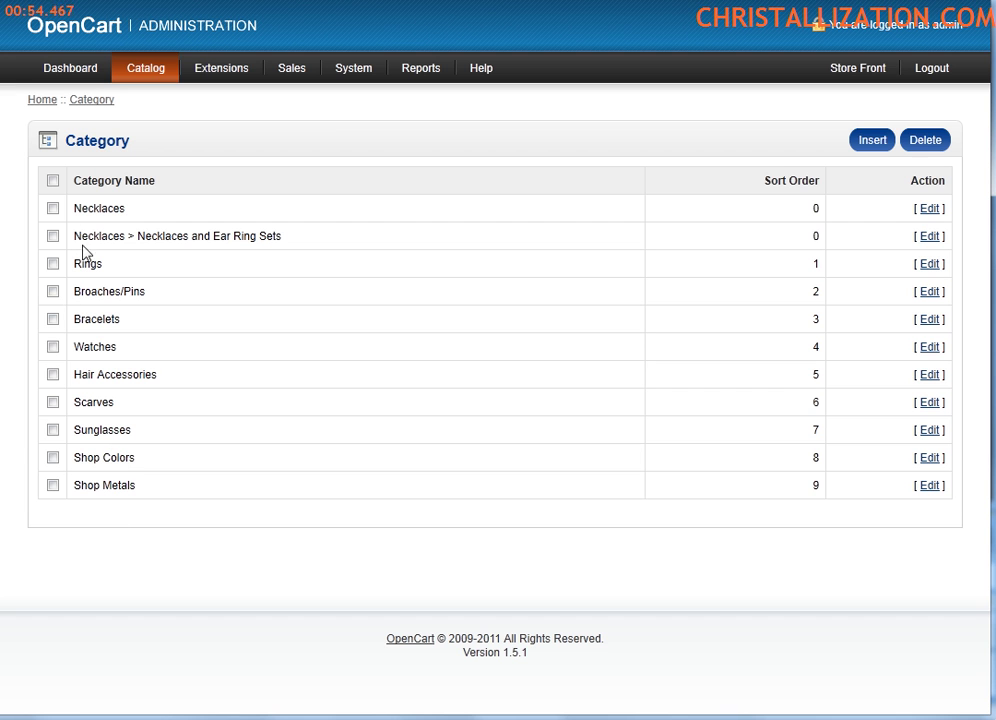
click(870, 140)
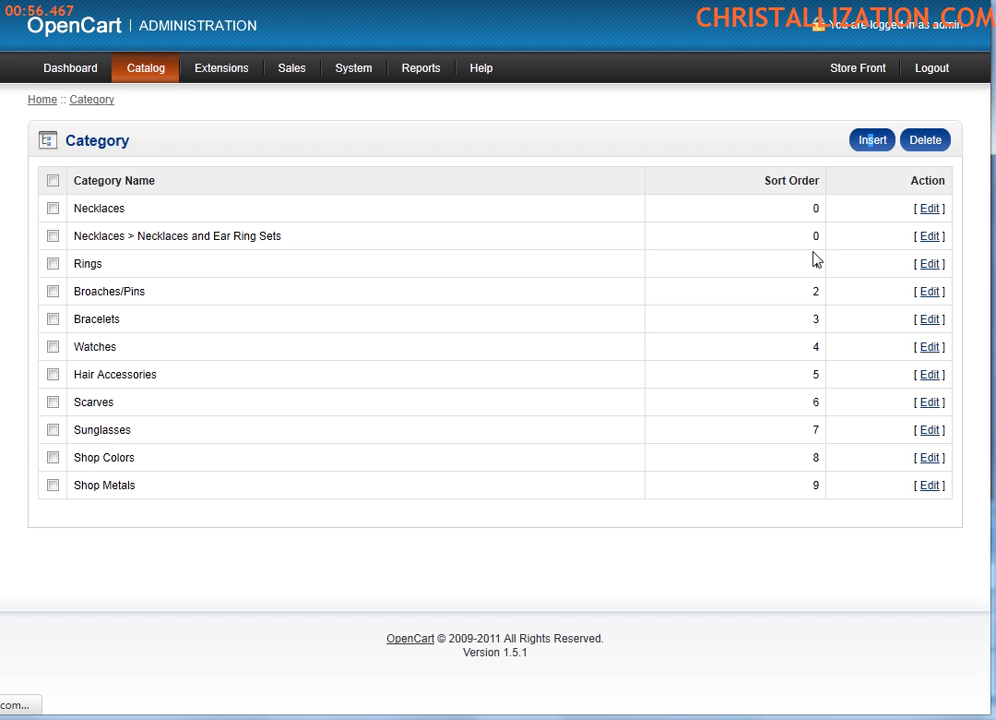
click(299, 271)
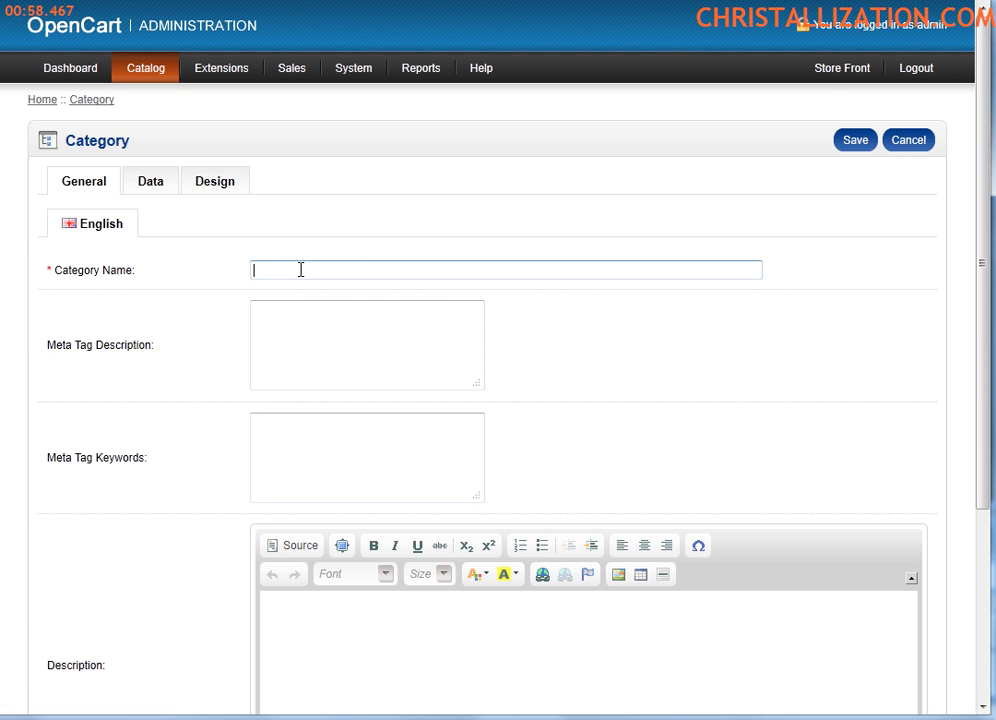
text(Chris)
key(Tab)
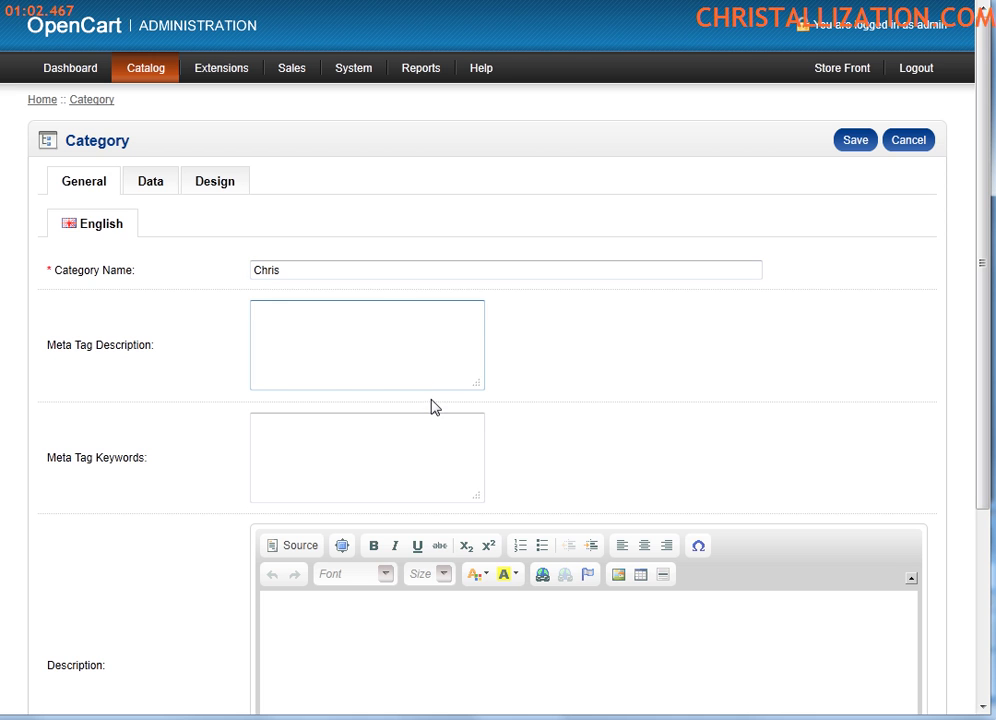
- Fill in the meta tag description with the first name followed by "category", and enter the lowercase first name as the meta tag keyword
drag(96, 345, 48, 352)
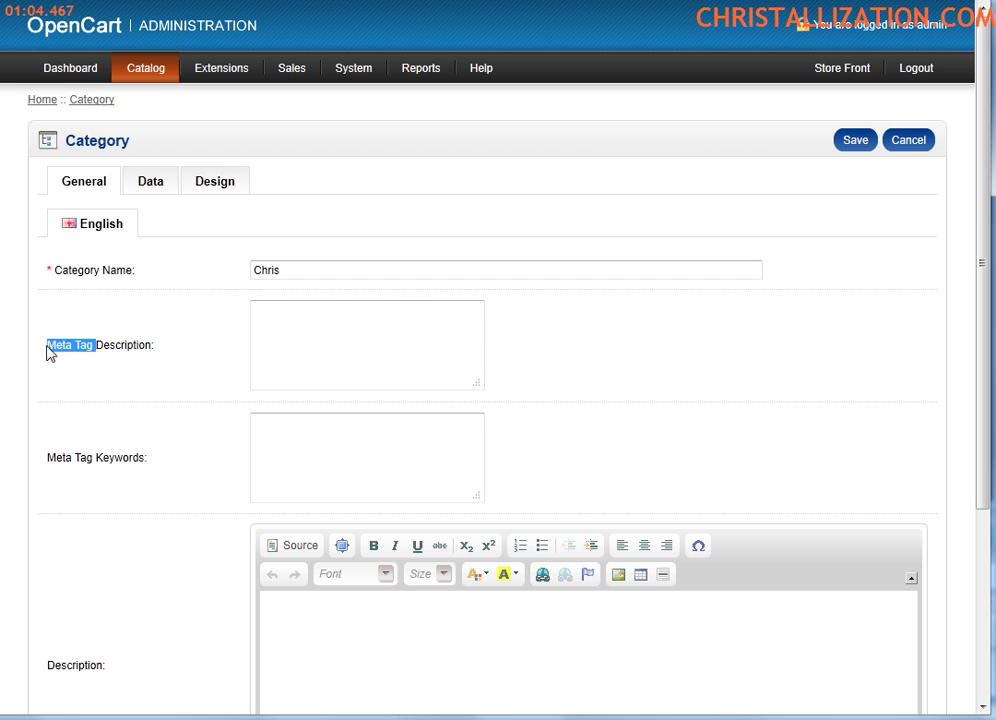
drag(96, 457, 43, 458)
drag(140, 350, 52, 340)
click(79, 345)
click(292, 361)
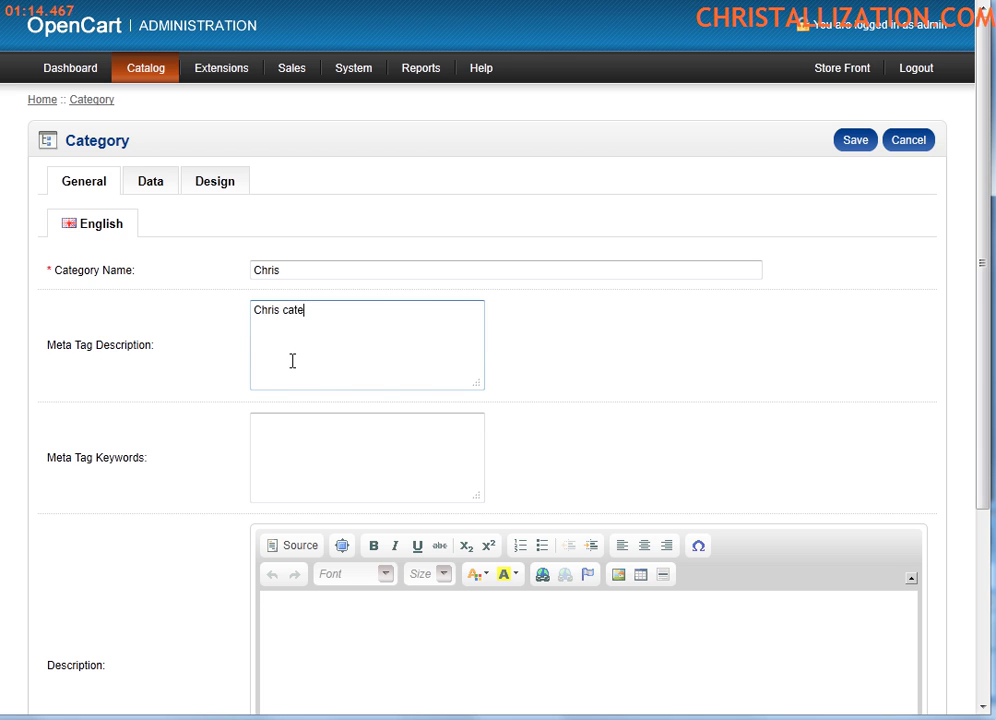
key(Tab)
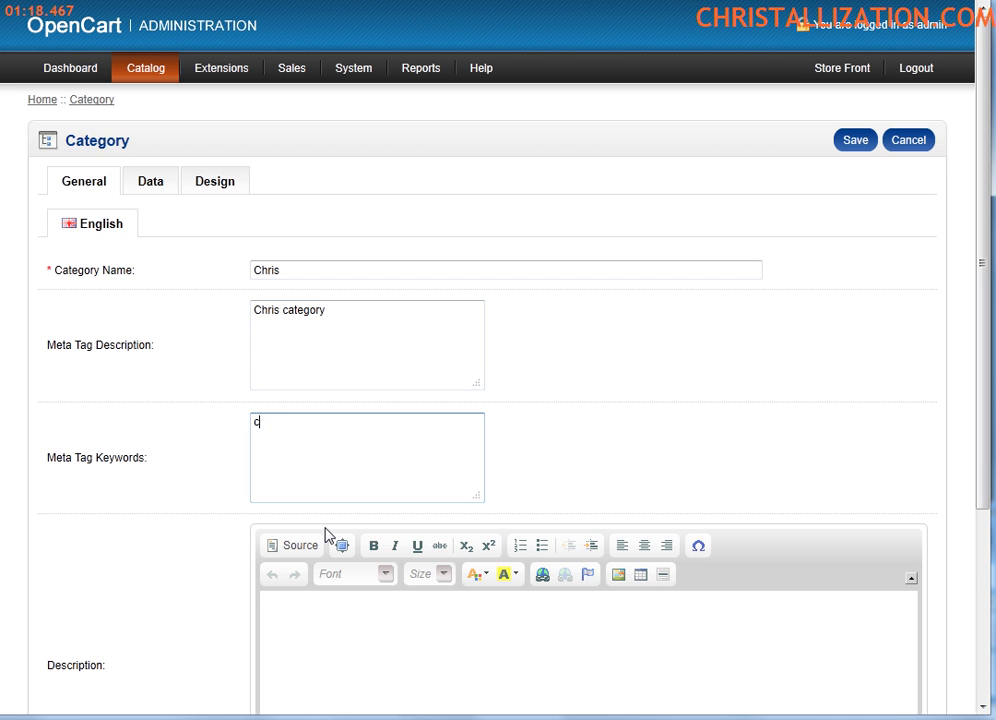
click(373, 667)
scroll(373, 667, down, 1)
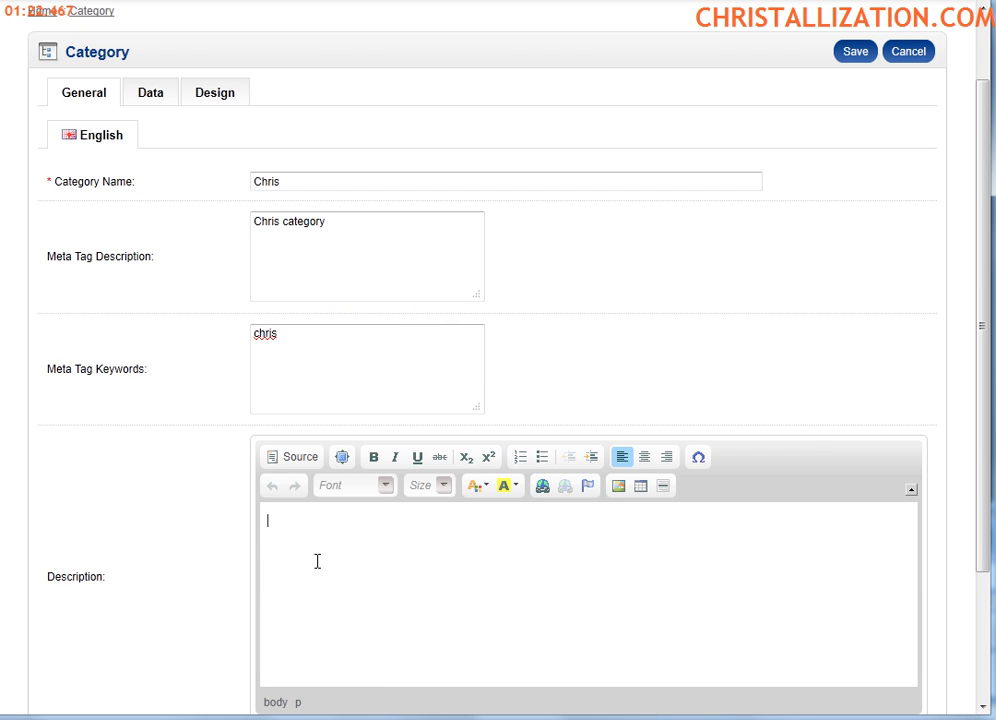
drag(122, 587, 67, 571)
click(317, 585)
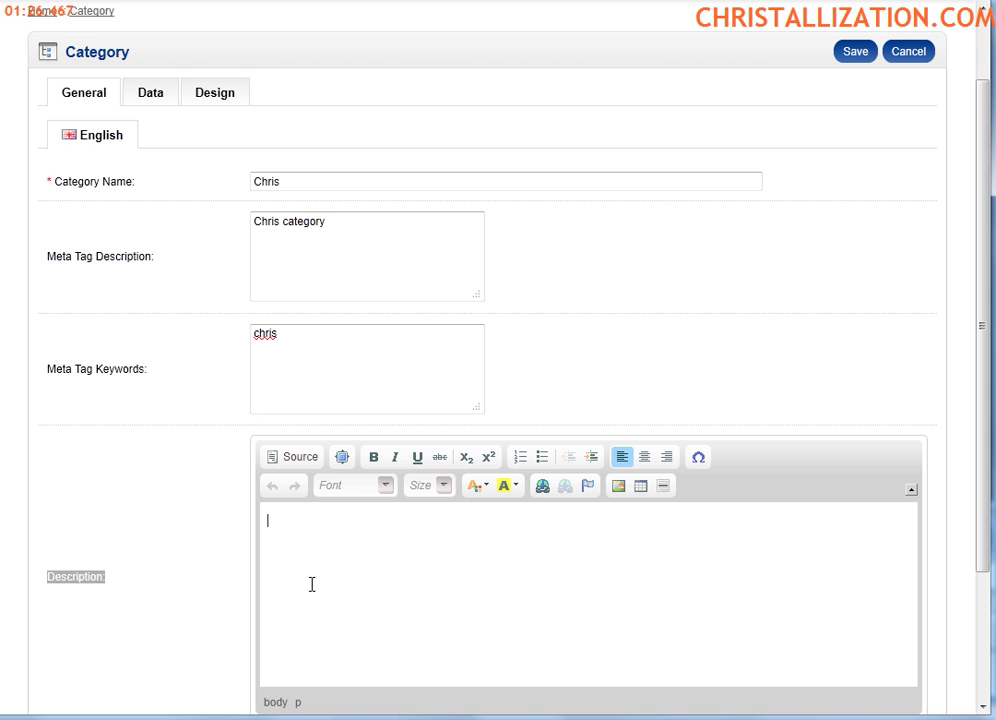
- Set the parent category to Rings and enter the lowercase first name followed by ", rings" as the SEO keyword
click(150, 96)
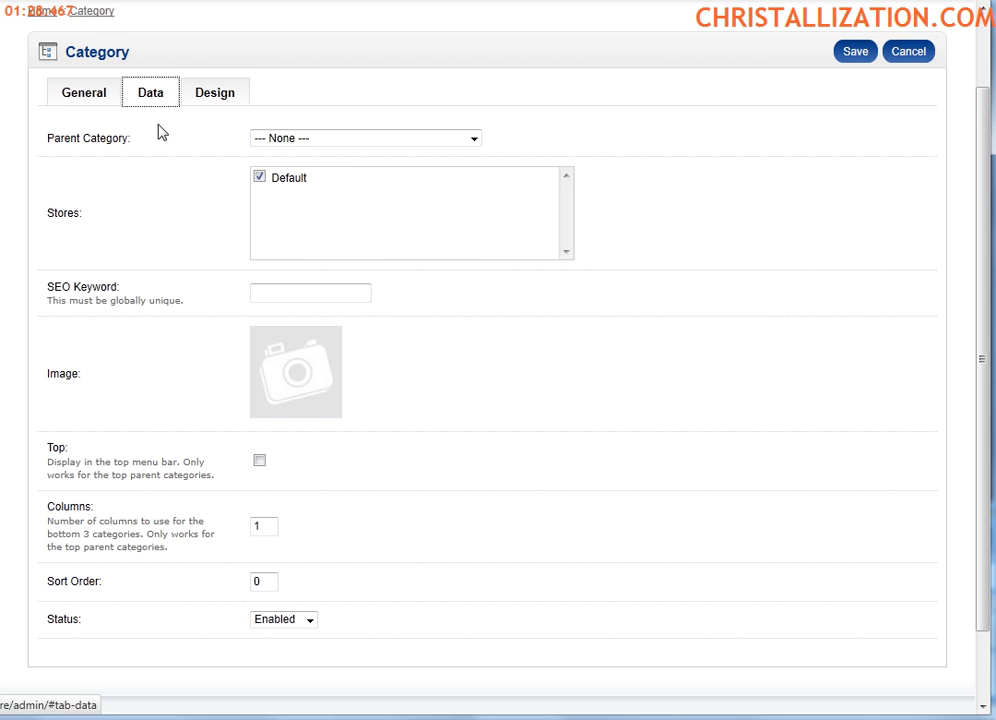
click(386, 140)
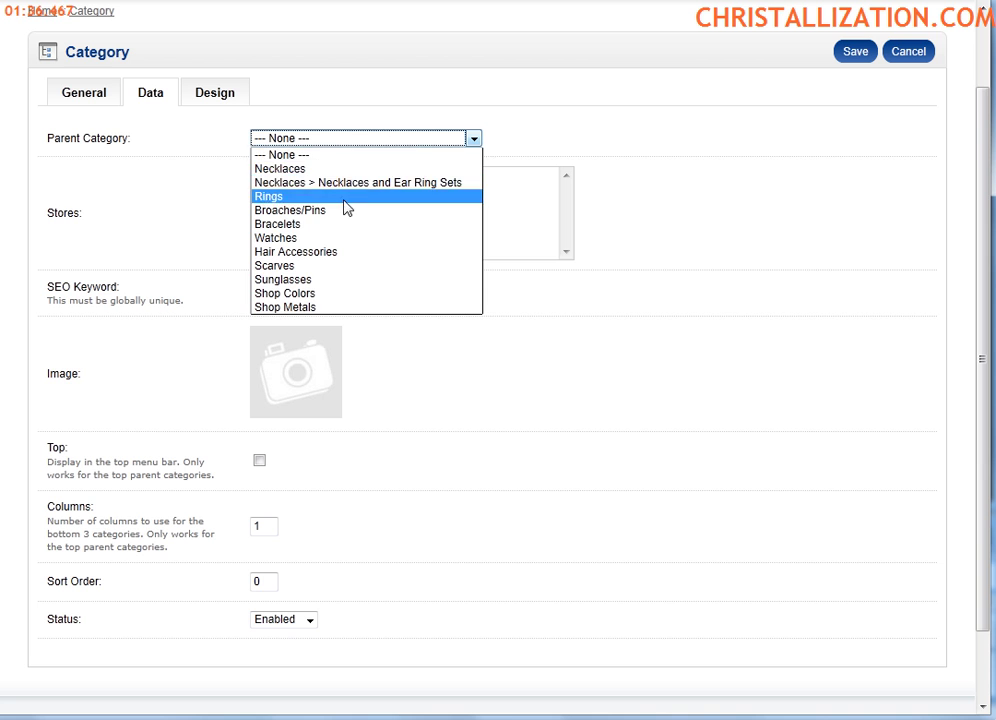
click(351, 130)
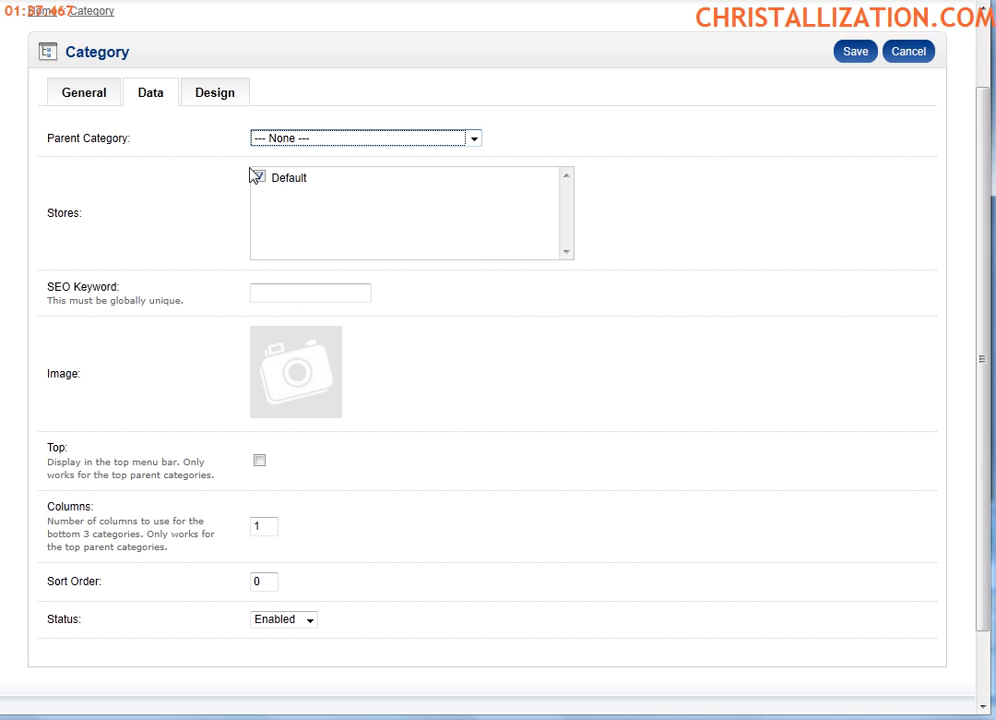
click(313, 141)
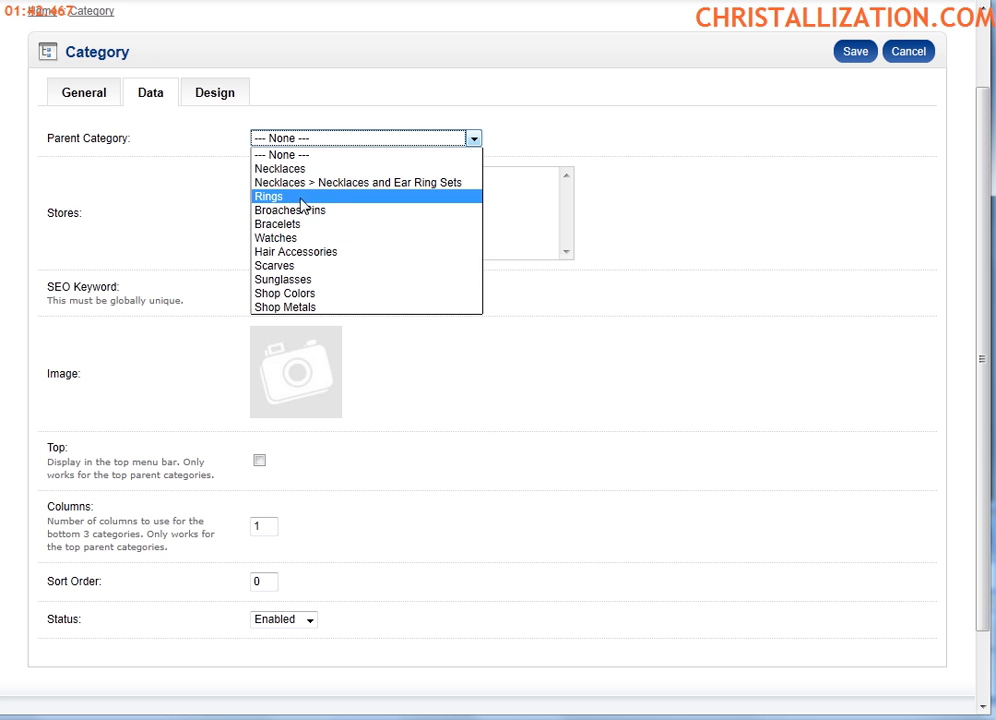
click(331, 198)
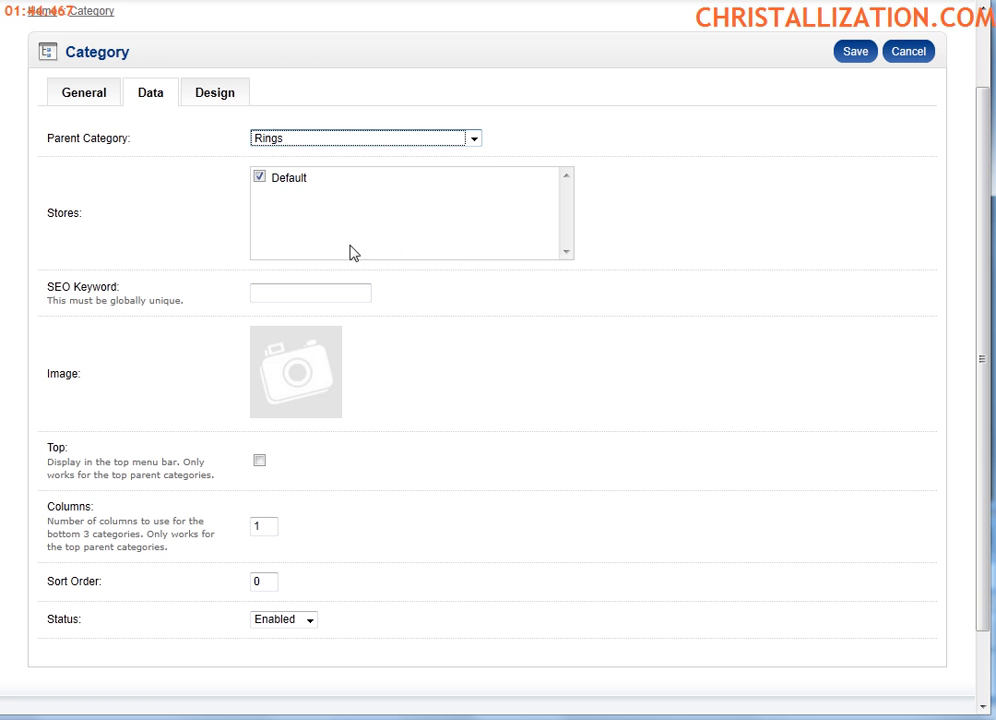
click(296, 292)
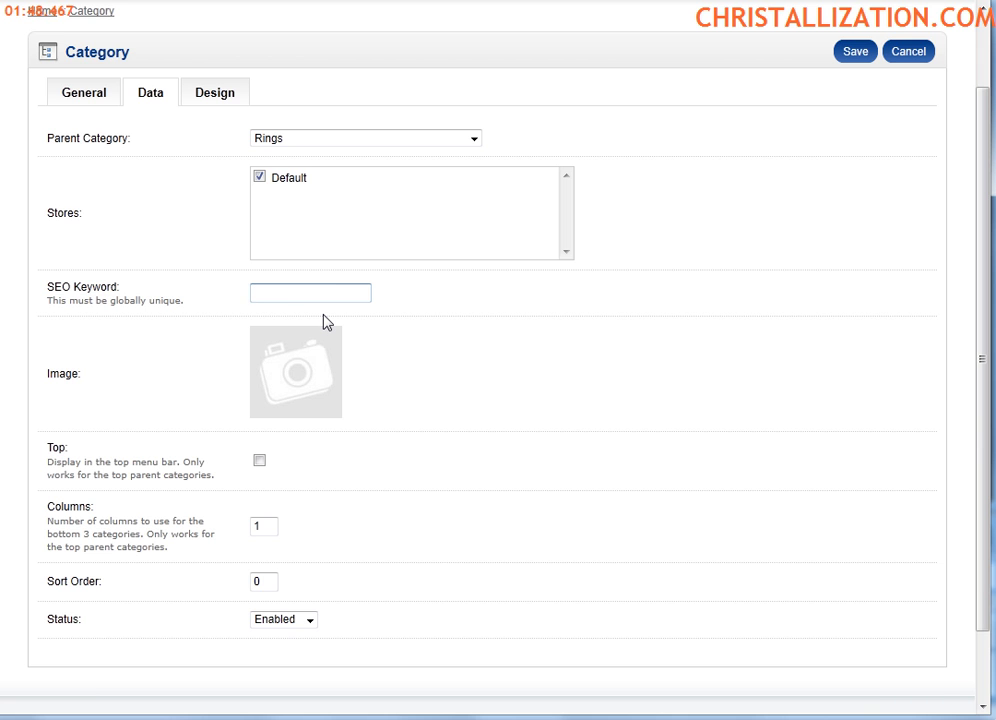
text(chris, rings)
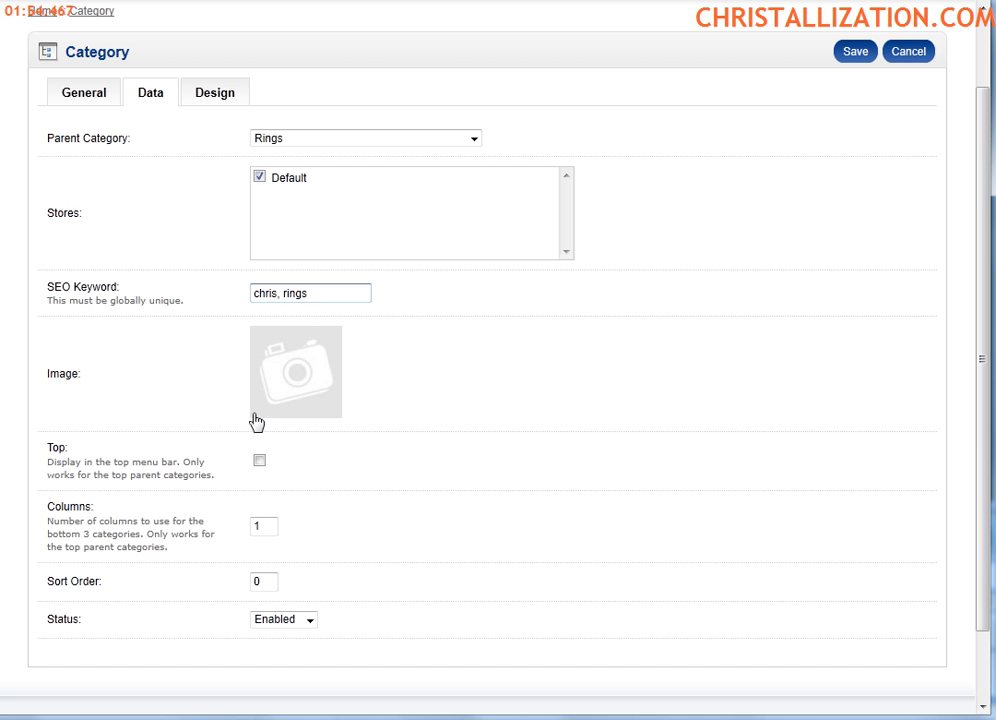
- Assign the existing picture Rings.jpg as the category image
click(298, 380)
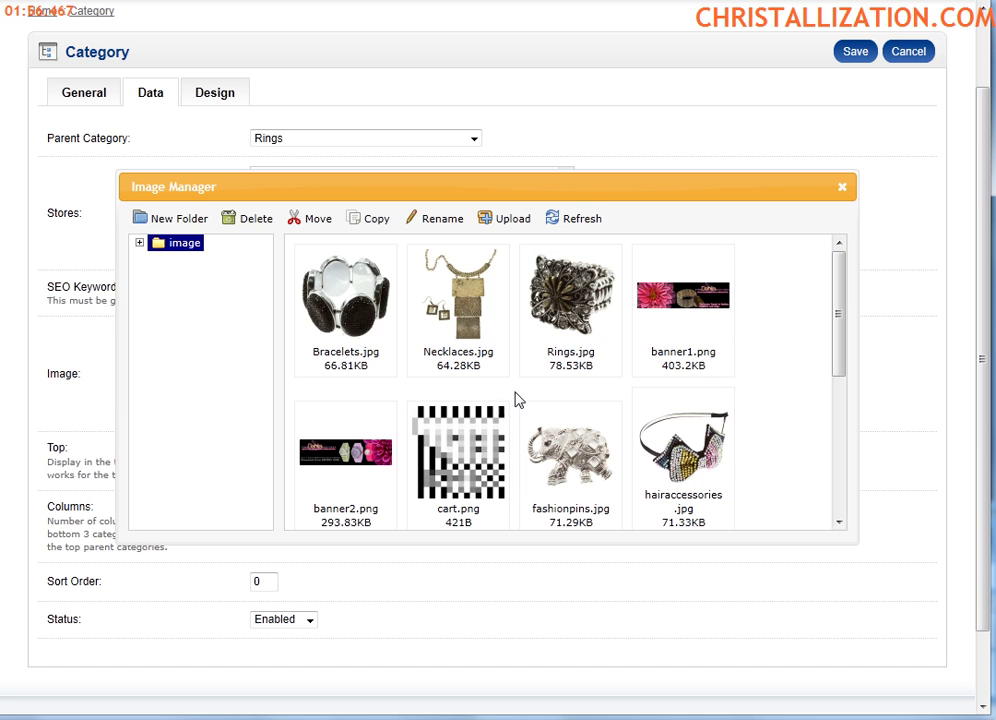
click(568, 300)
click(564, 302)
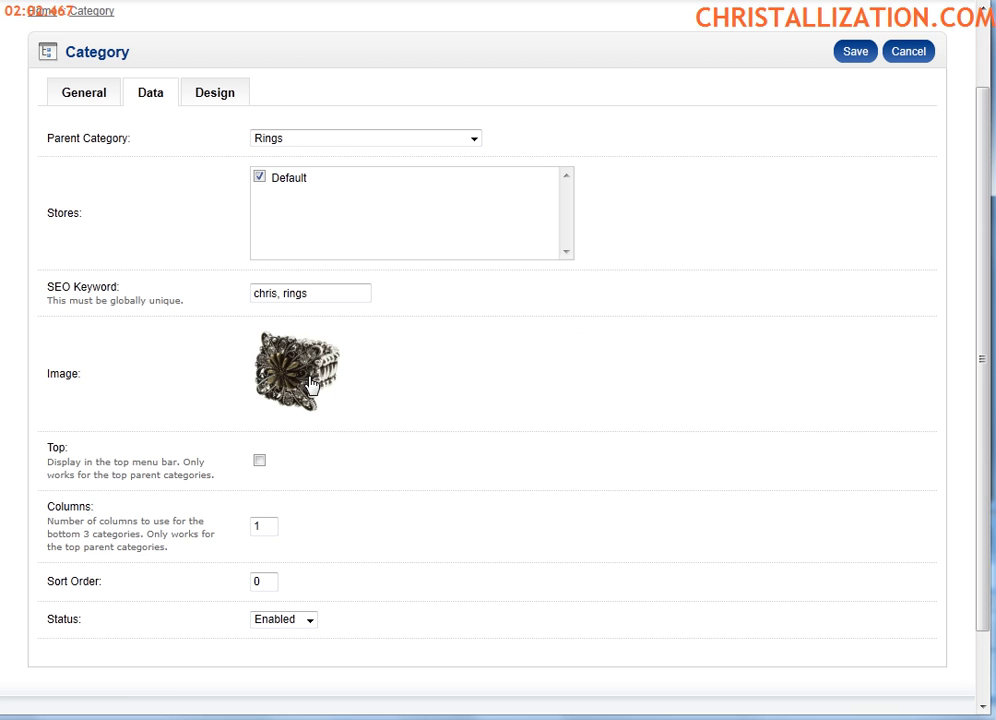
click(310, 383)
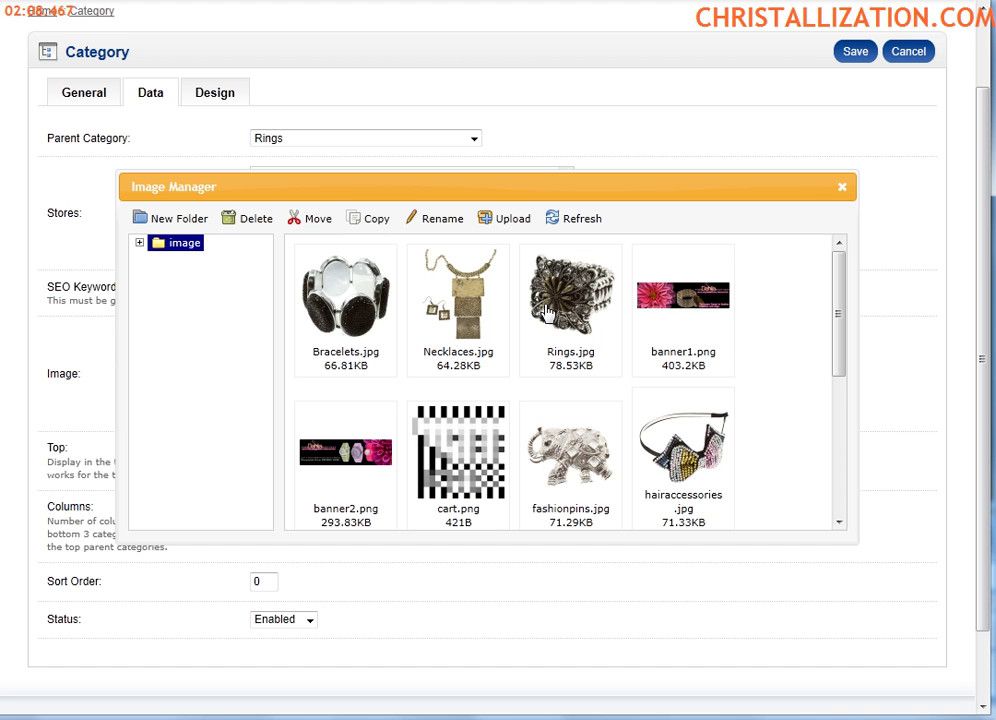
click(507, 222)
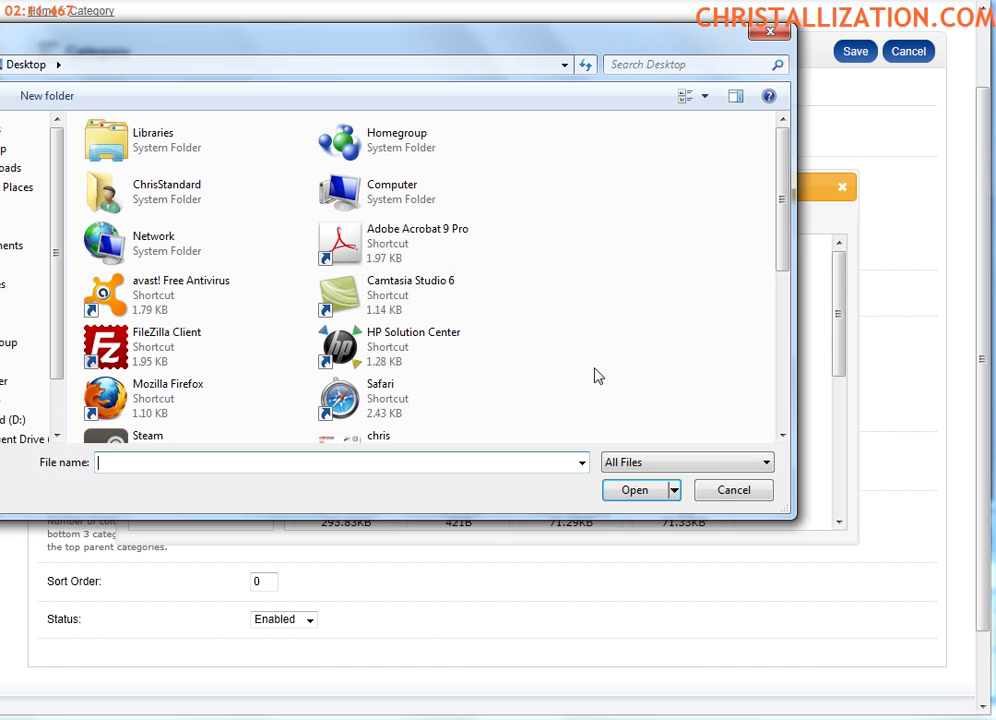
click(774, 33)
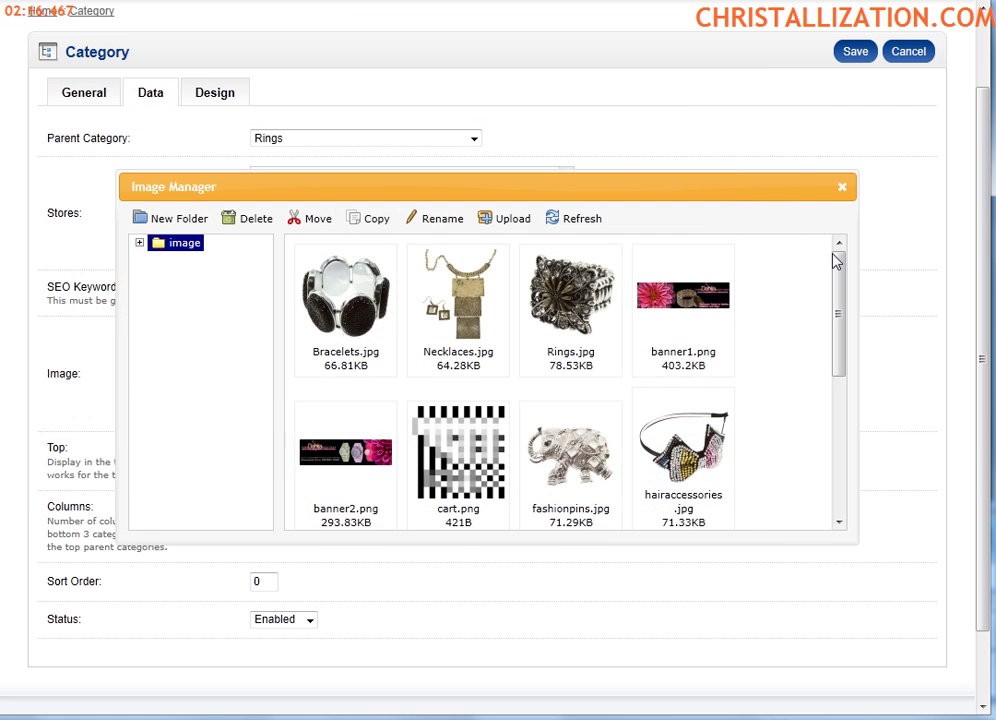
click(841, 190)
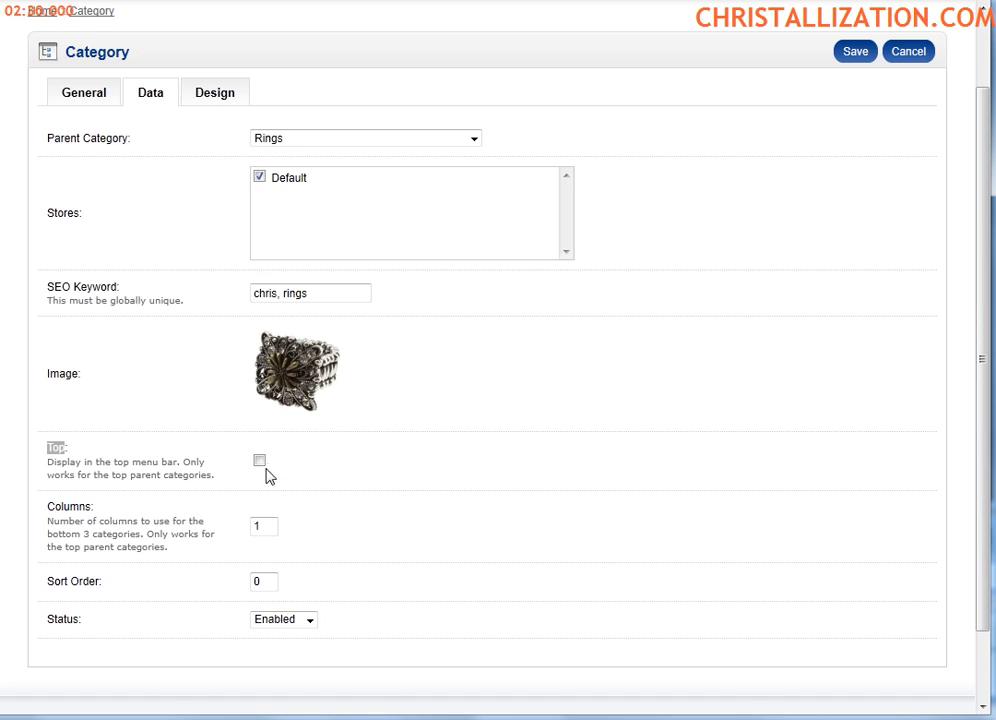
- Enable display of the category in the top menu bar, and look over its sort order and status settings
click(260, 462)
drag(105, 585, 53, 587)
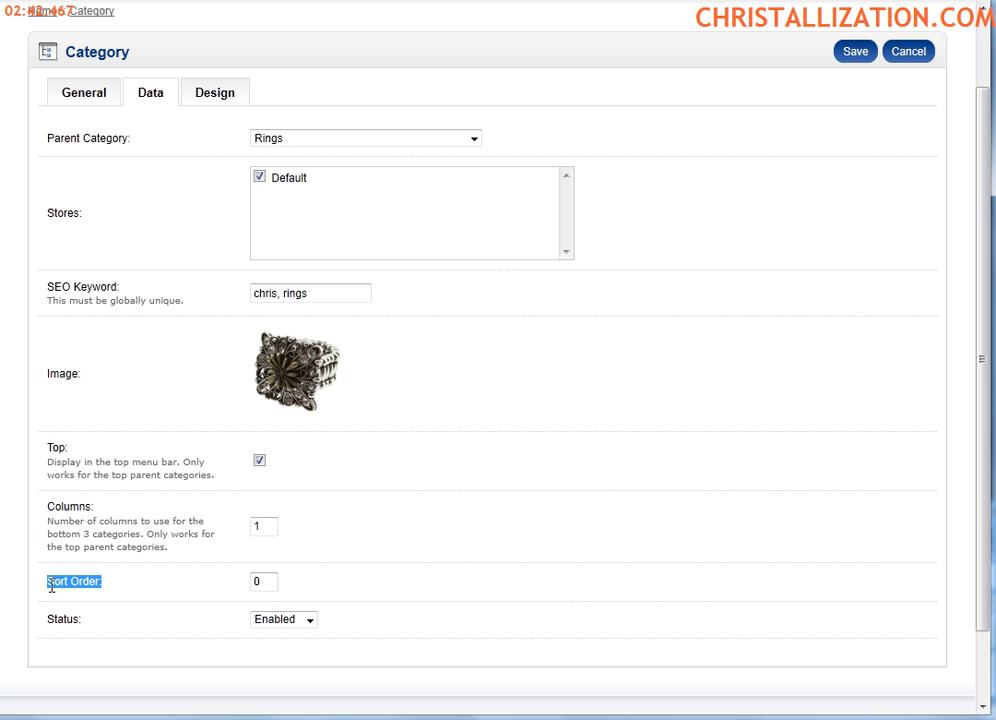
double_click(257, 582)
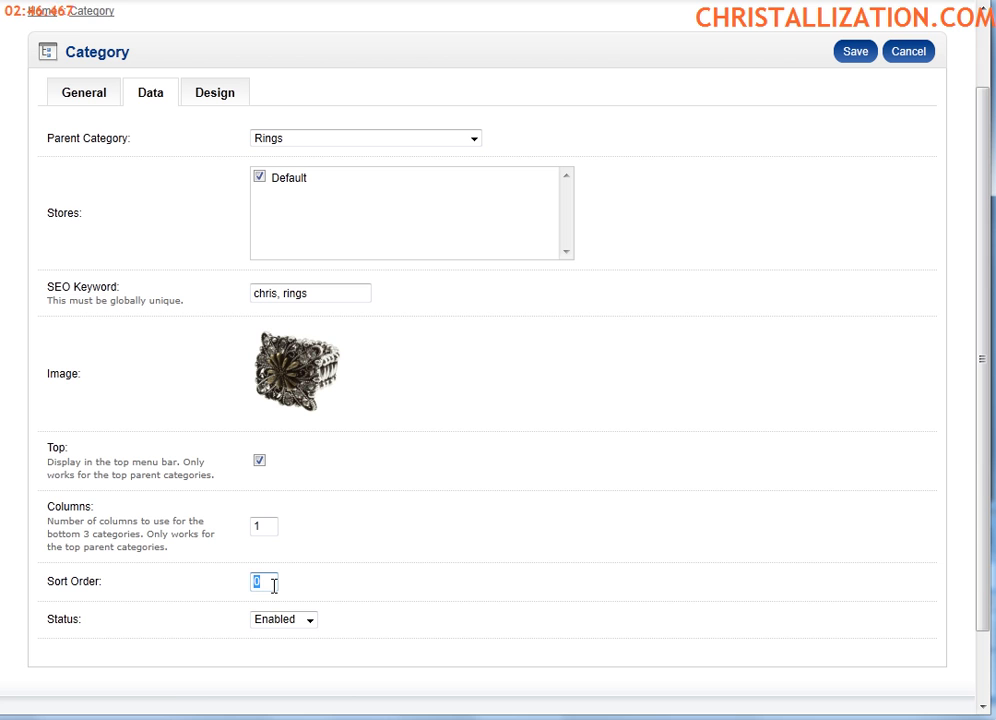
click(362, 665)
click(310, 621)
click(313, 629)
click(310, 621)
click(313, 622)
- Look through the layout override choices for the Default store in the category's design settings
click(222, 103)
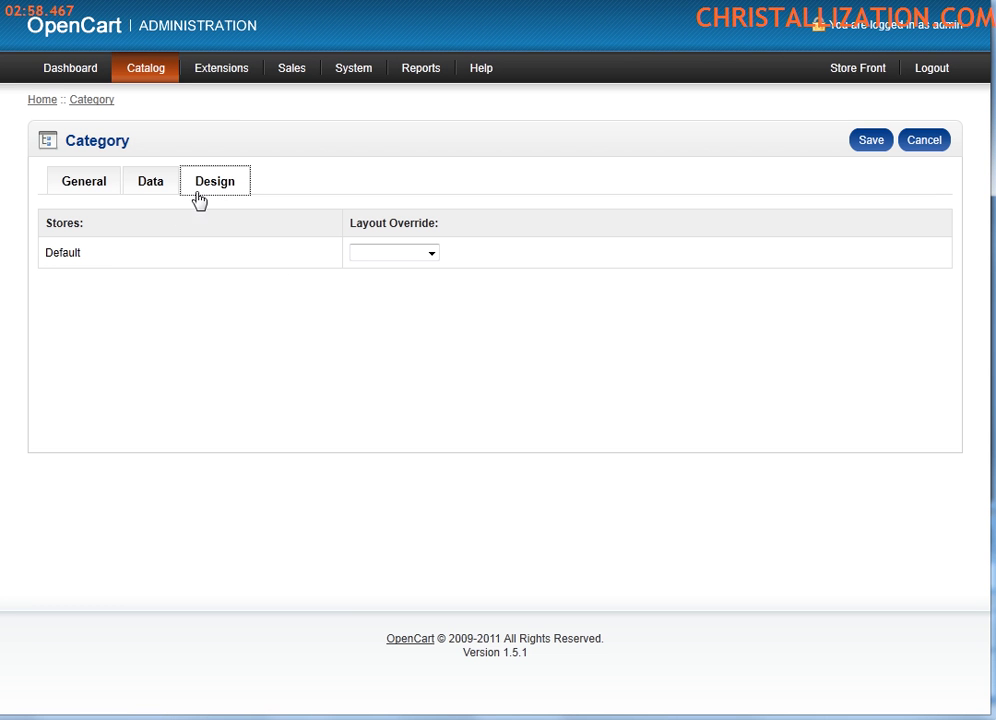
click(431, 256)
click(445, 280)
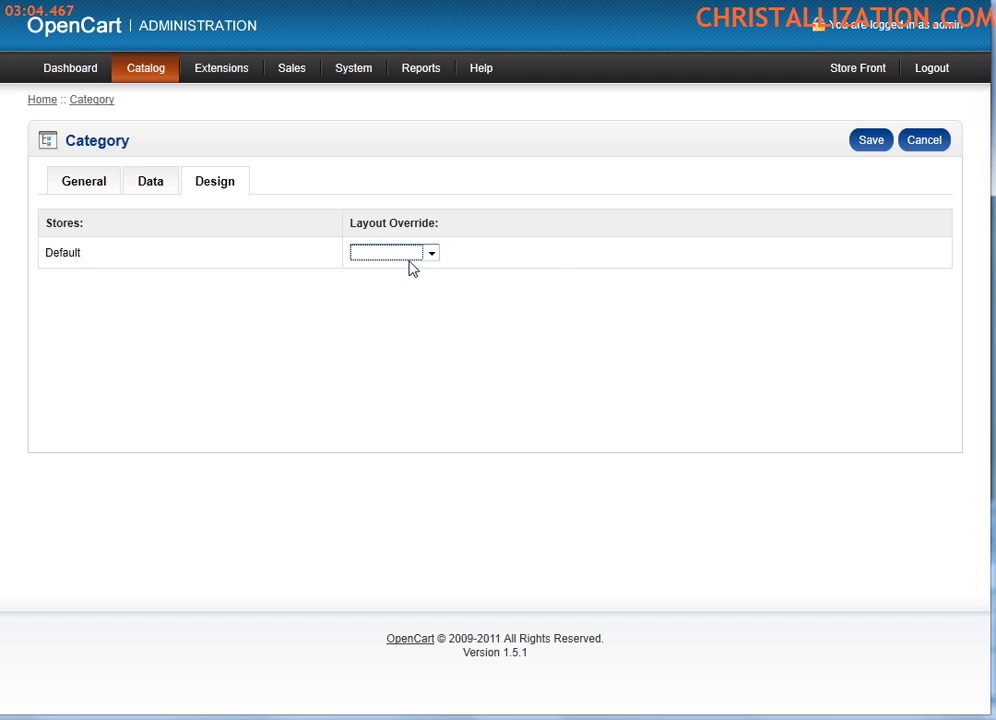
click(438, 257)
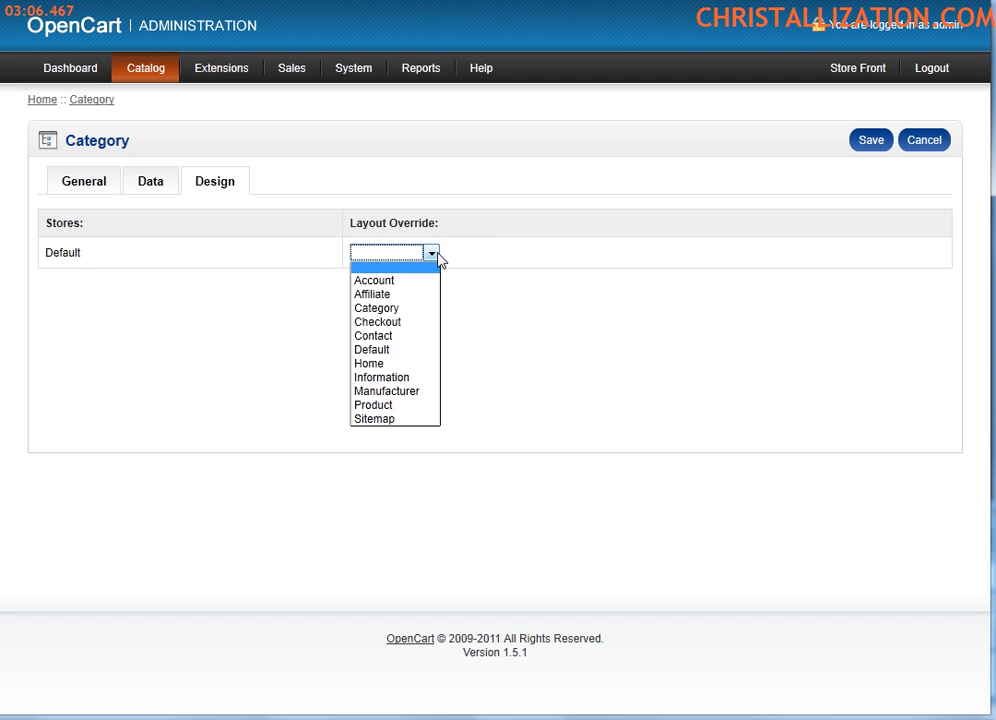
click(456, 264)
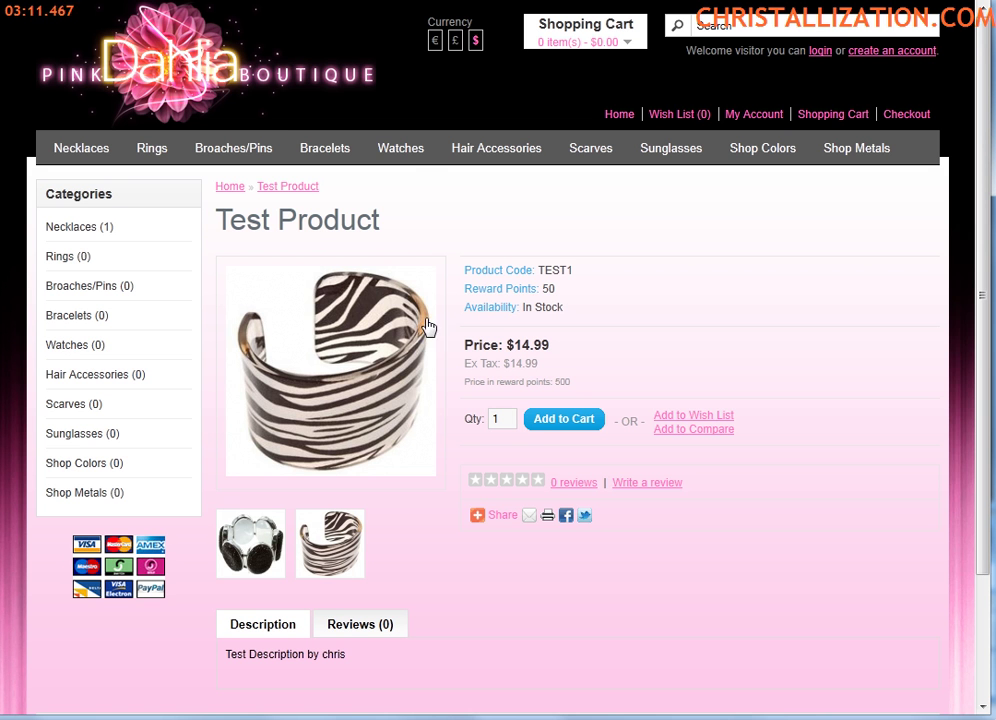
- View the storefront's home page, return to the administration site and save the new category
click(300, 120)
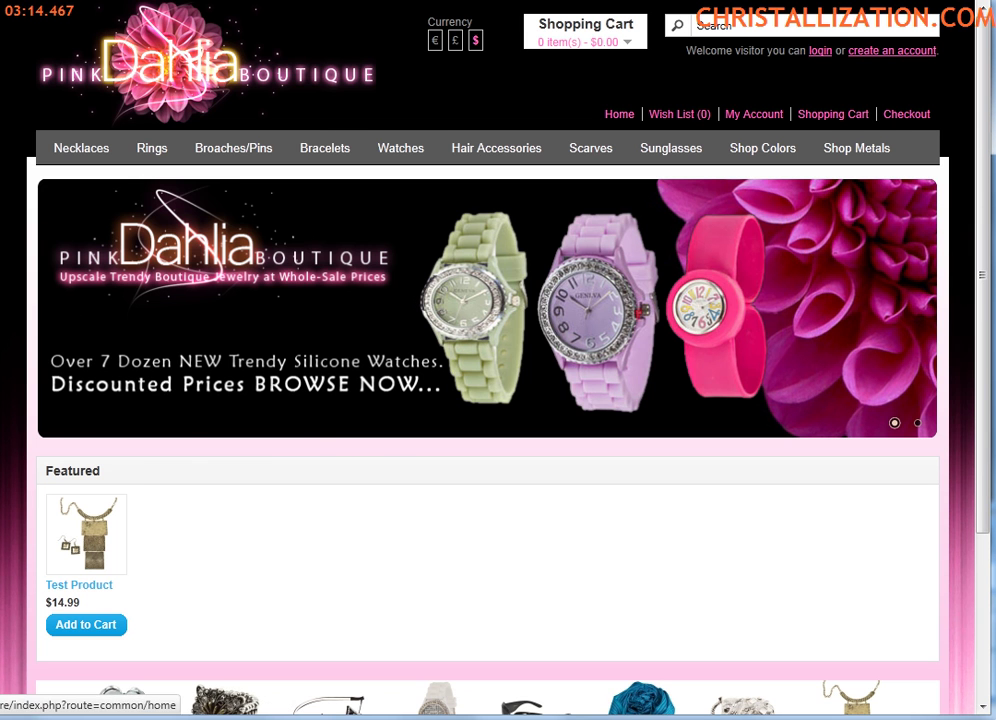
key(ctrl+Tab)
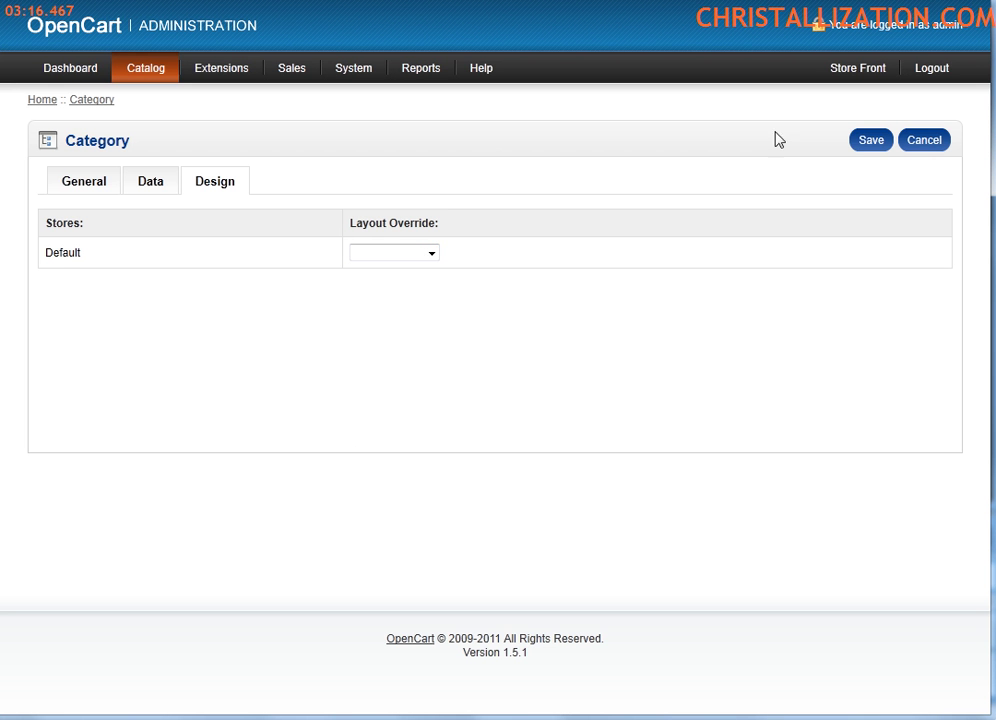
click(862, 143)
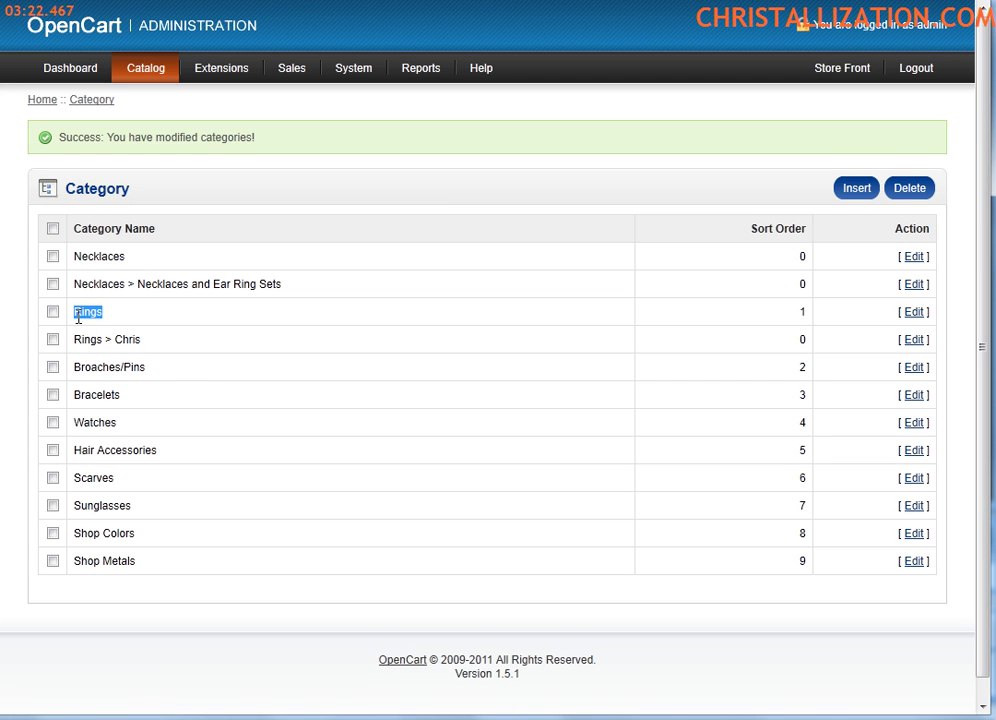
- Check the new subcategory under Rings in the category list and in the storefront's main navigation
drag(146, 348, 117, 341)
click(112, 342)
click(140, 336)
double_click(127, 339)
click(84, 343)
click(842, 68)
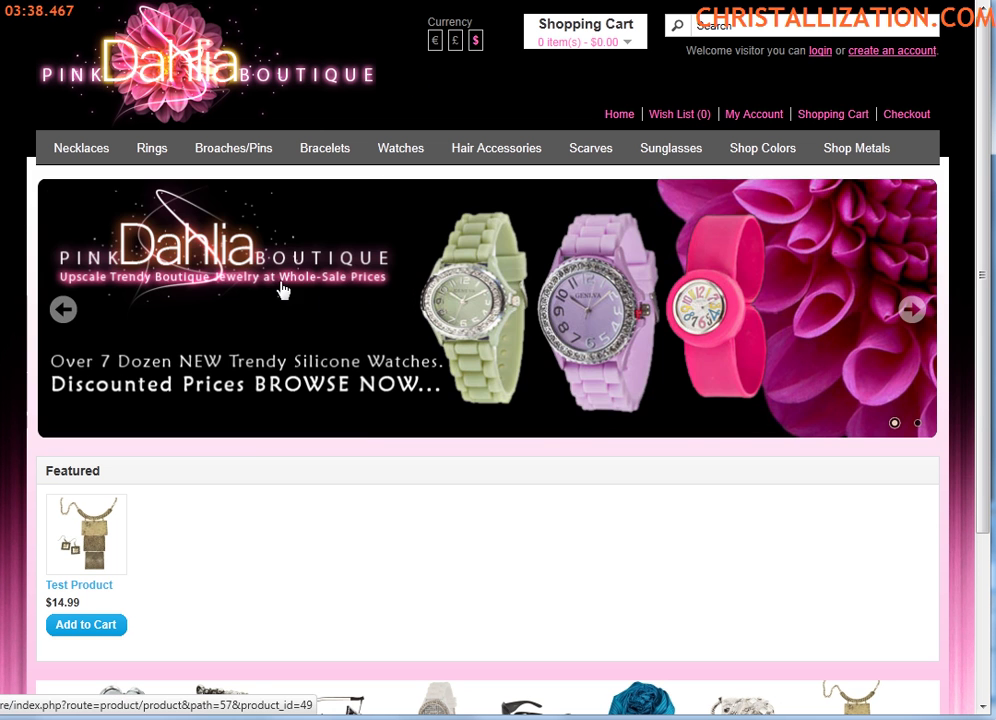
mouse_move(152, 155)
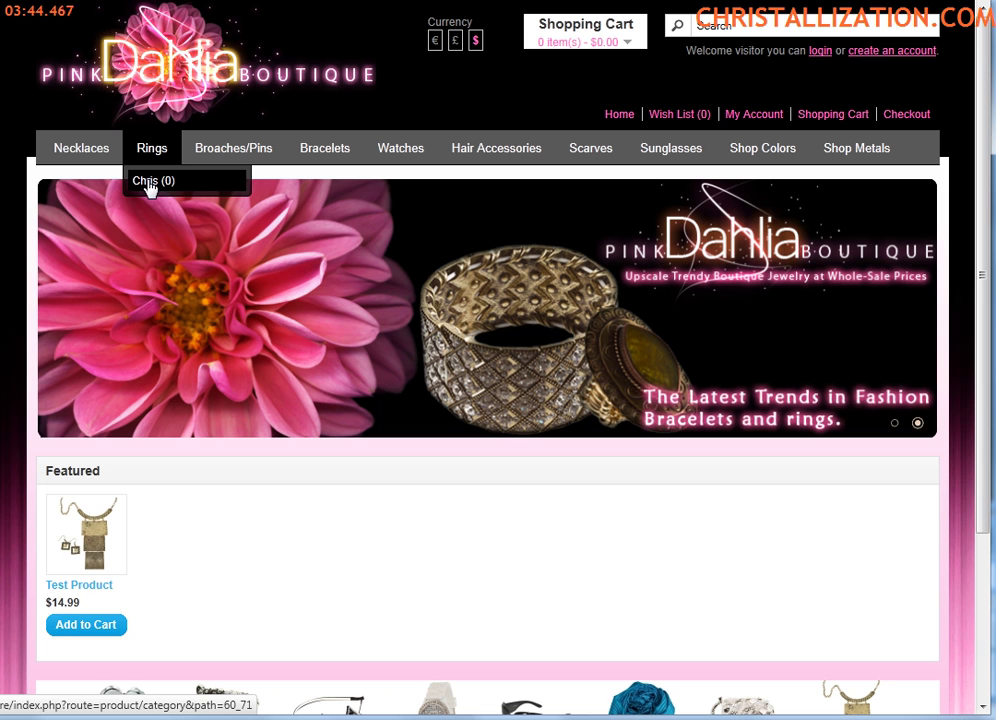
- View the new Rings subcategory's page in the storefront, and return to its entry in the administration's category list
click(148, 184)
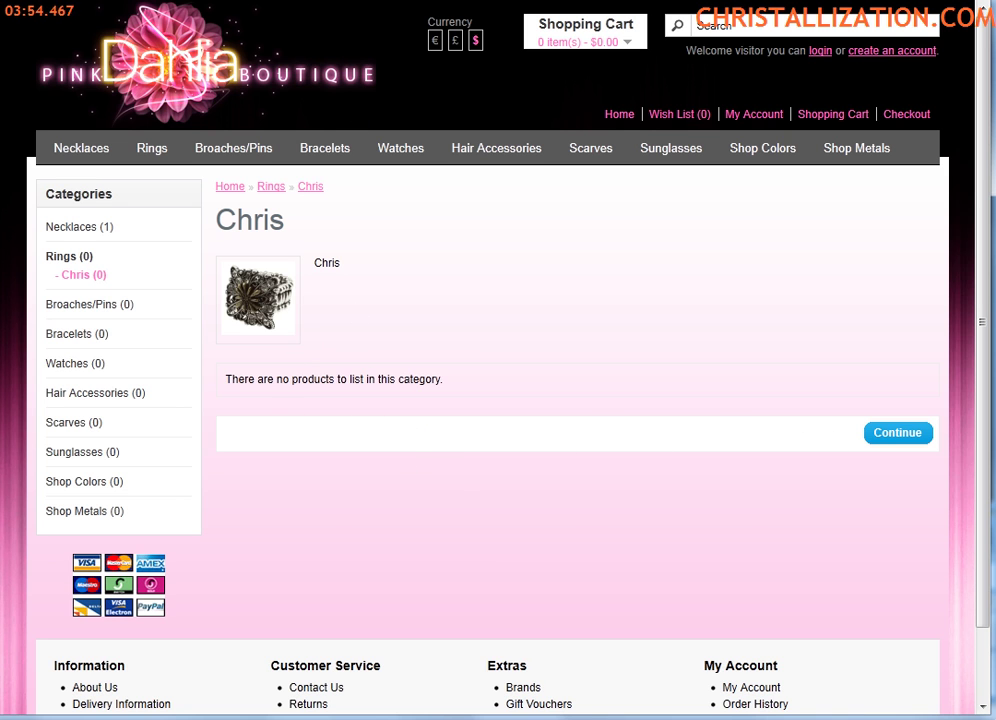
key(ctrl+Tab)
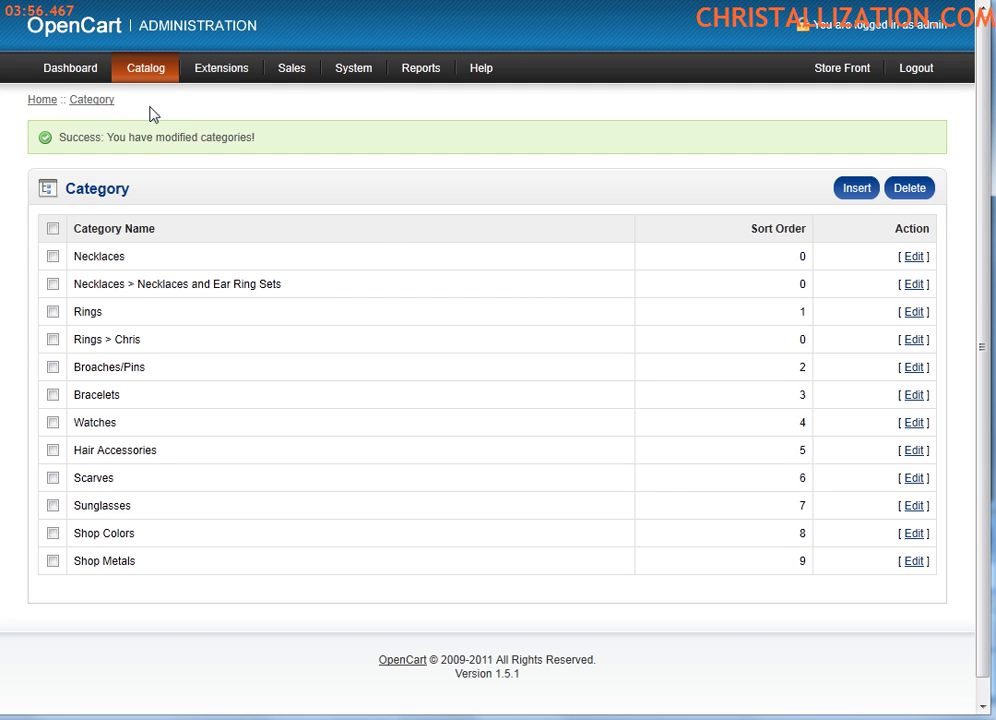
mouse_move(129, 73)
drag(148, 345, 113, 338)
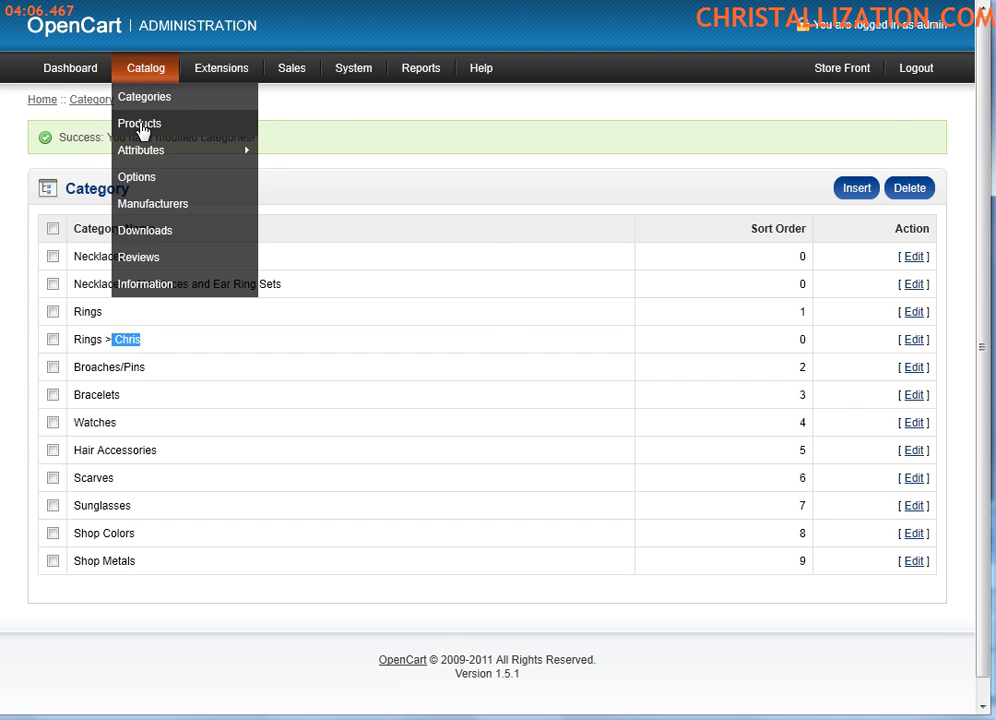
- Start a new product in the catalog and name it Brass Ring
click(140, 126)
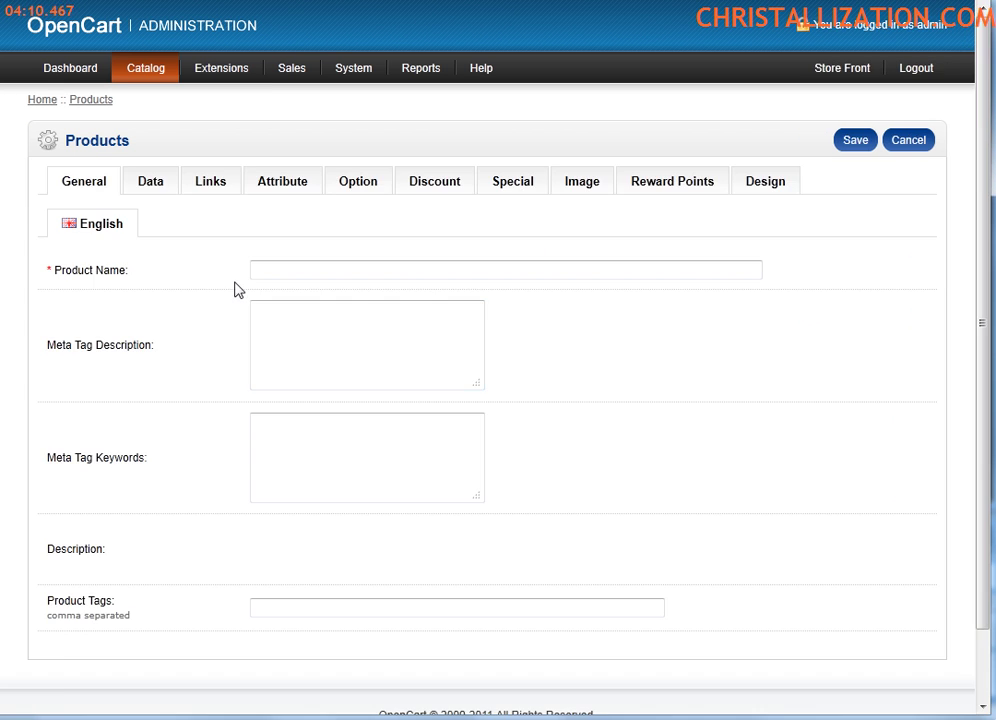
click(282, 271)
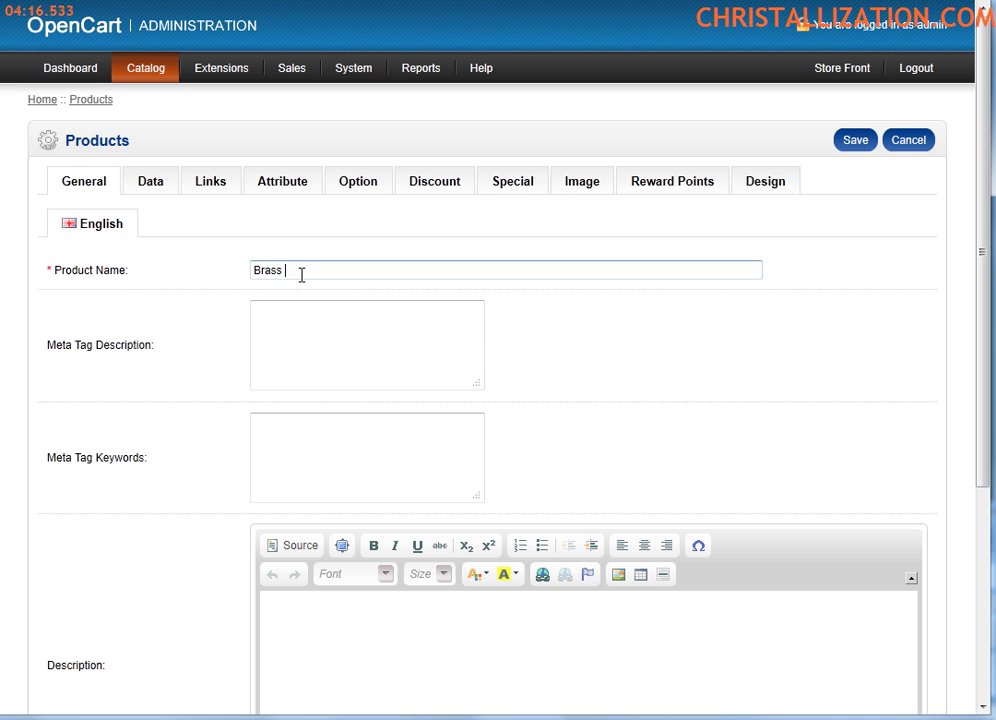
click(338, 366)
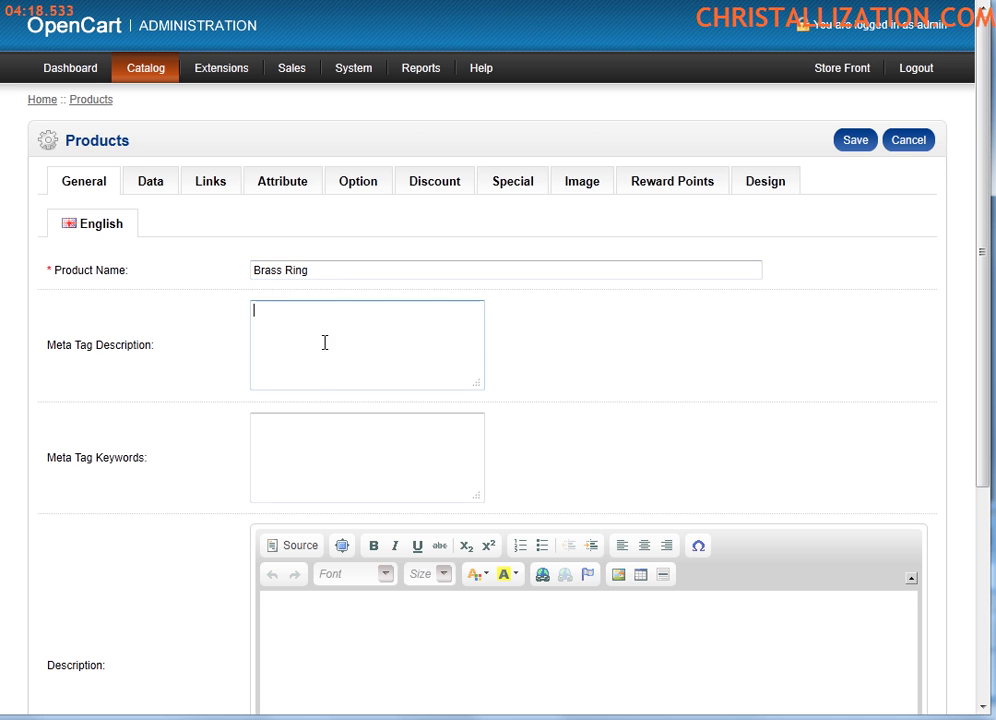
- Enter Brass Ring as the meta tag description and keywords, and begin the product description with "Brass Ring is"
triple_click(333, 269)
key(ctrl+c)
click(327, 340)
key(ctrl+v)
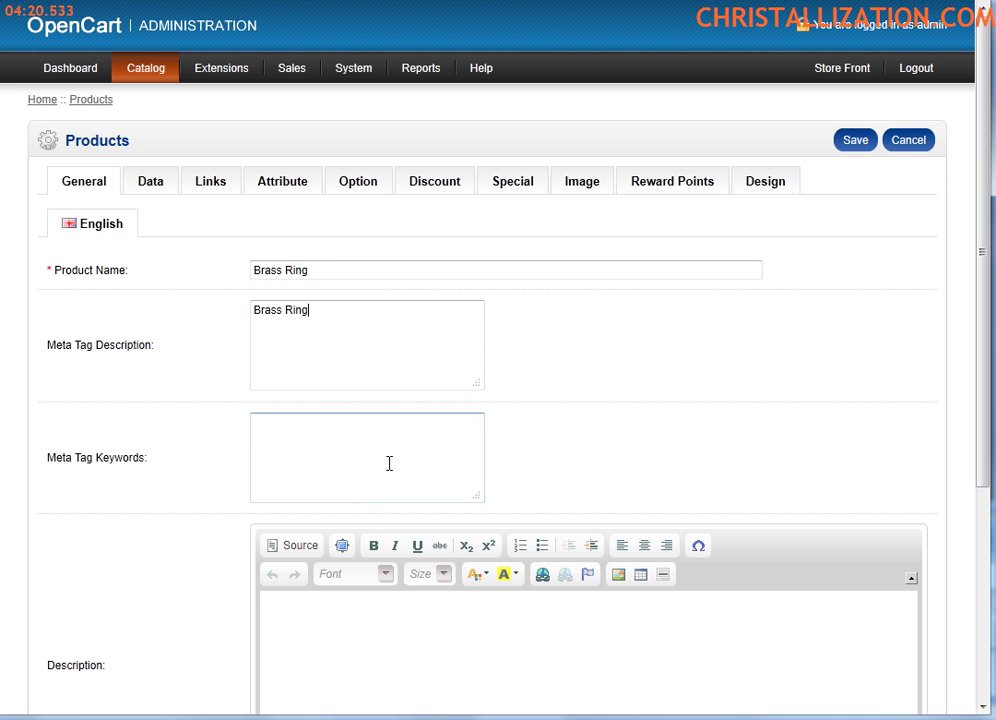
click(355, 480)
key(ctrl+v)
click(351, 625)
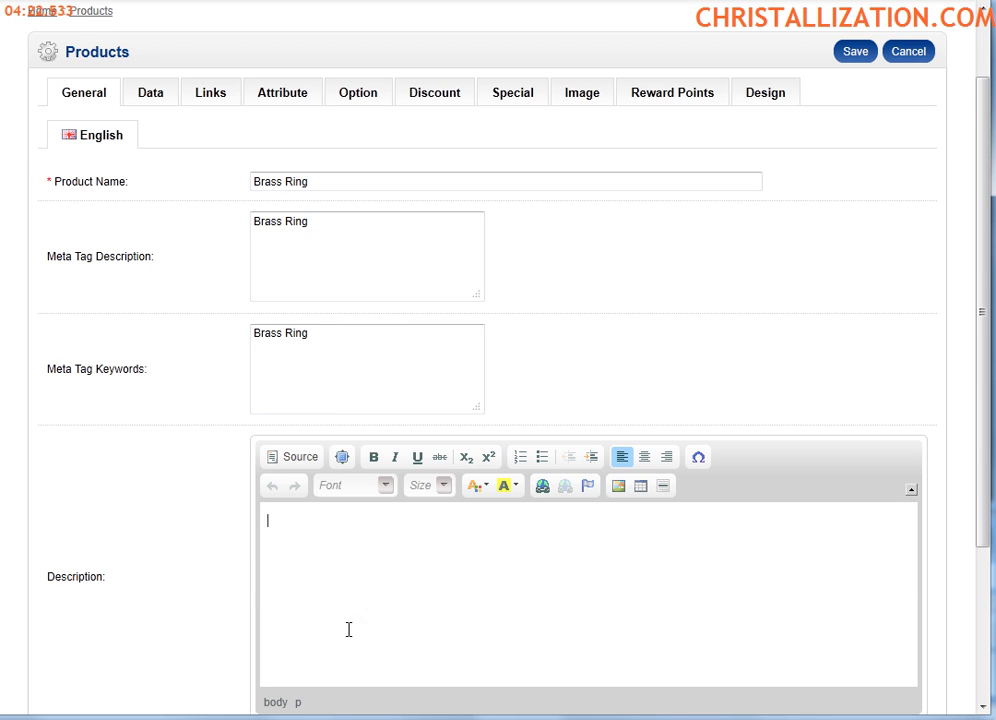
key(ctrl+v)
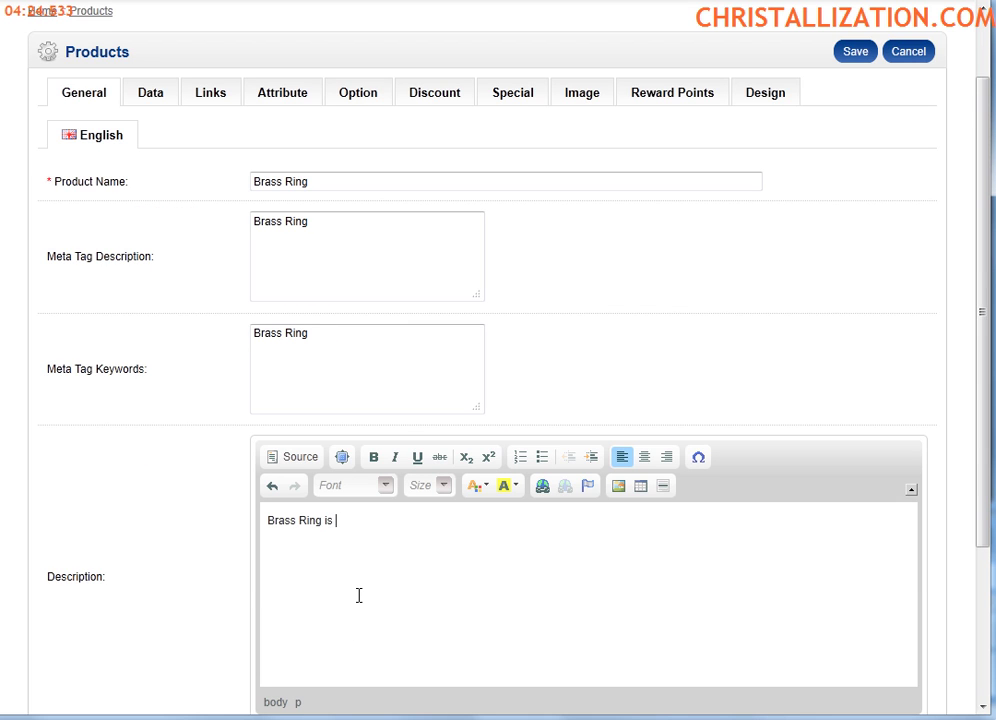
- Set the product's model to RING1, its price to 49.99 and its tax class to Taxable Goods
click(151, 94)
click(346, 140)
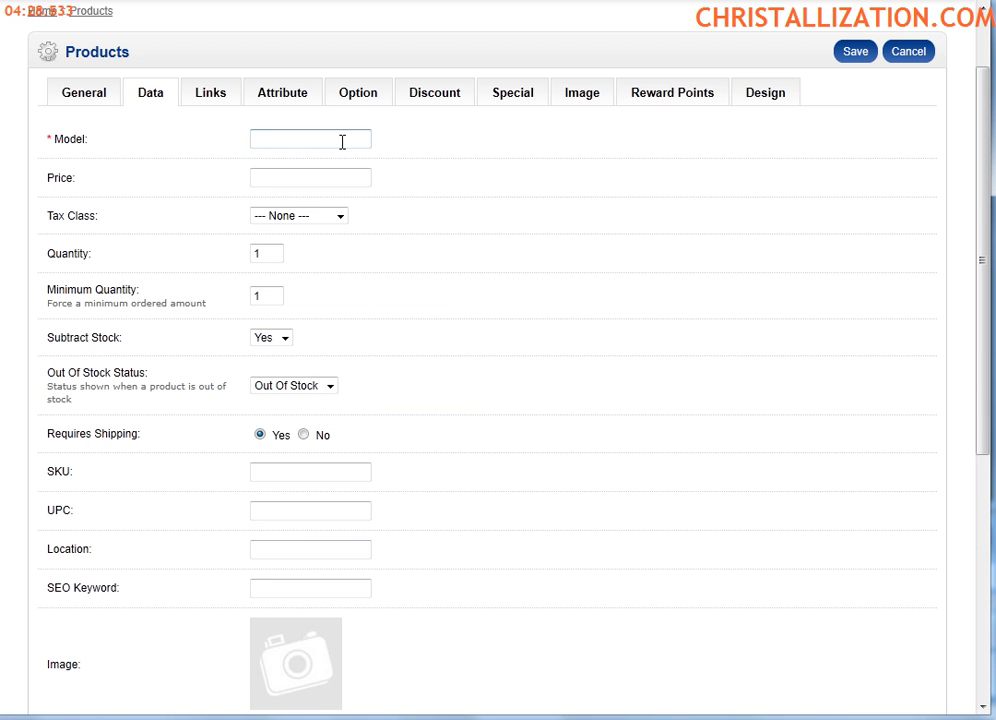
text(RING1)
click(344, 176)
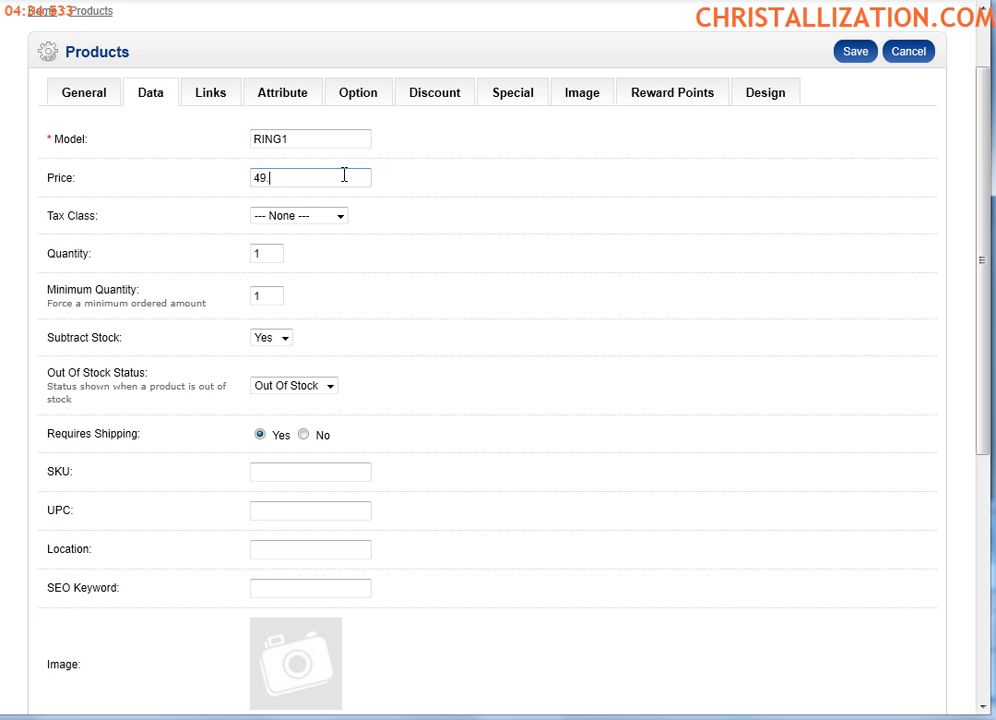
text(49.99)
click(340, 216)
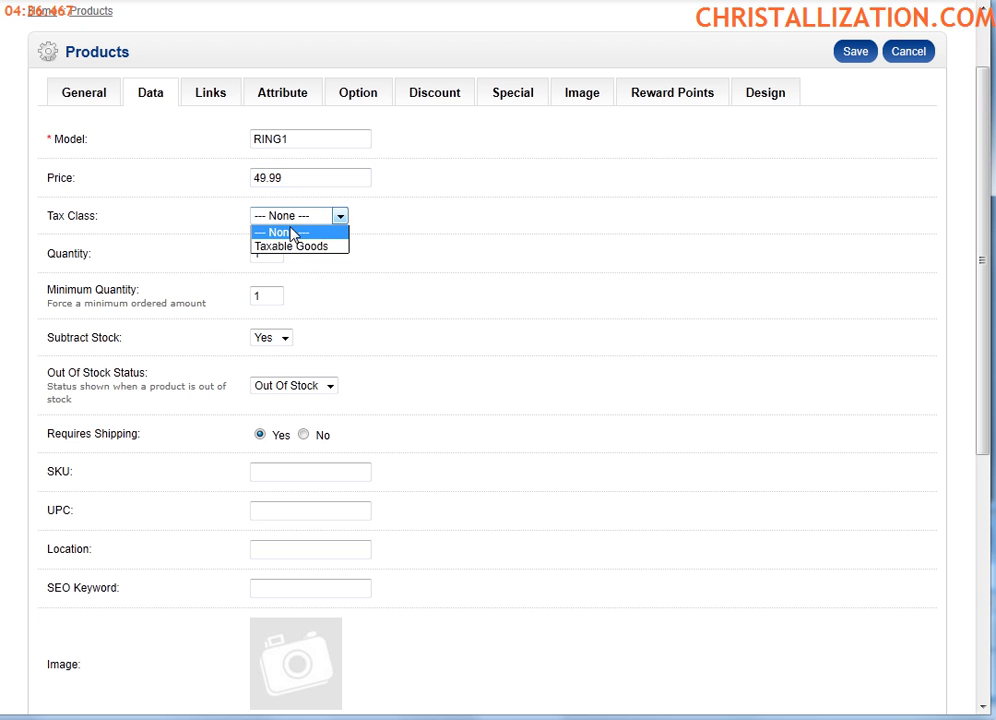
click(321, 248)
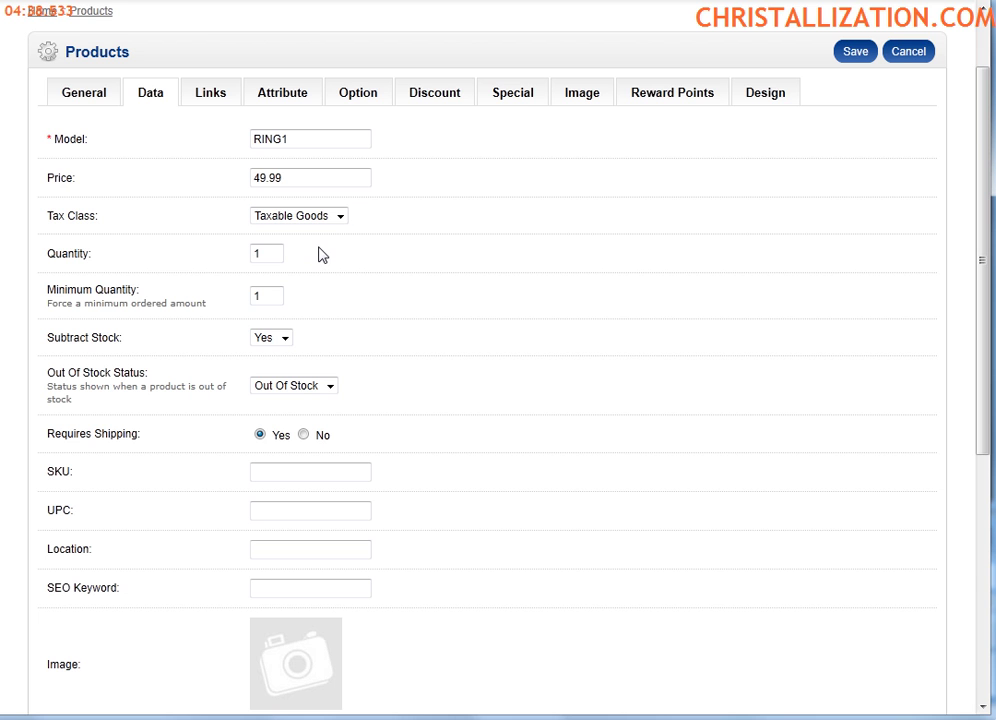
- Set the product's quantity to 25, keeping a minimum quantity of 1 and stock subtraction set to Yes
drag(276, 256, 252, 256)
double_click(268, 296)
click(258, 297)
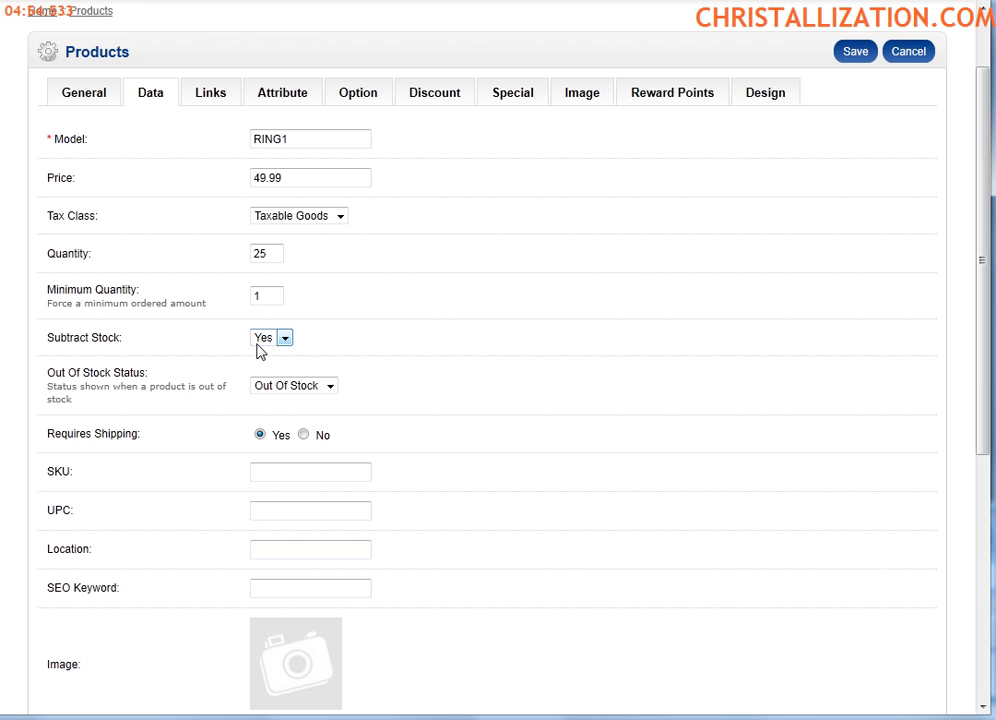
double_click(266, 254)
click(285, 337)
click(300, 342)
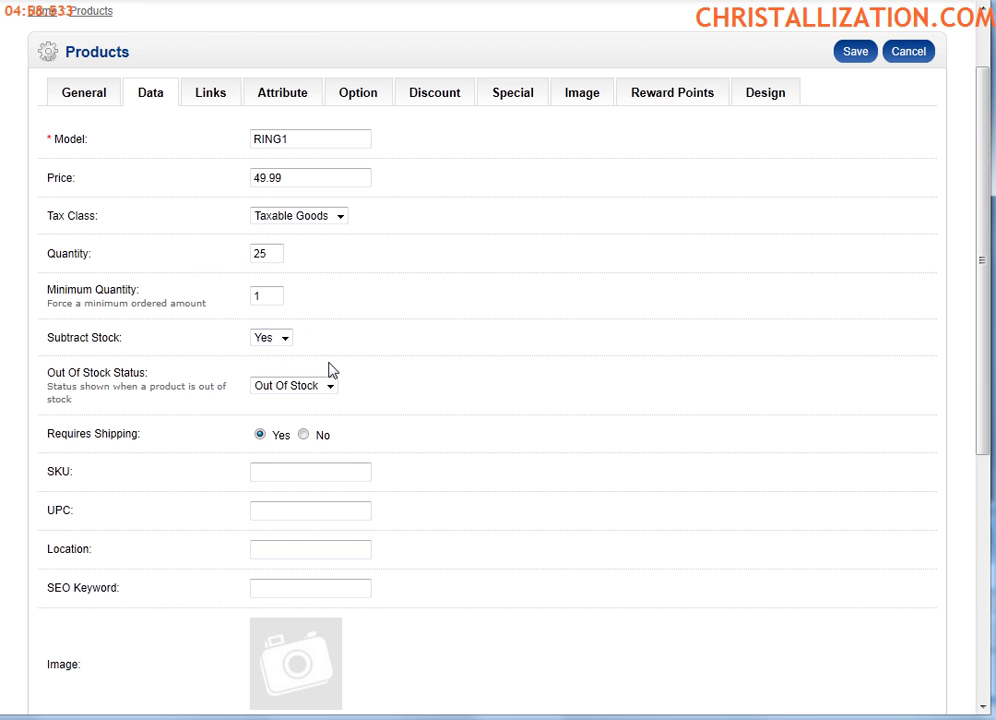
- Set the out-of-stock status to Pre-Order and enter 12345 as the SKU
double_click(272, 254)
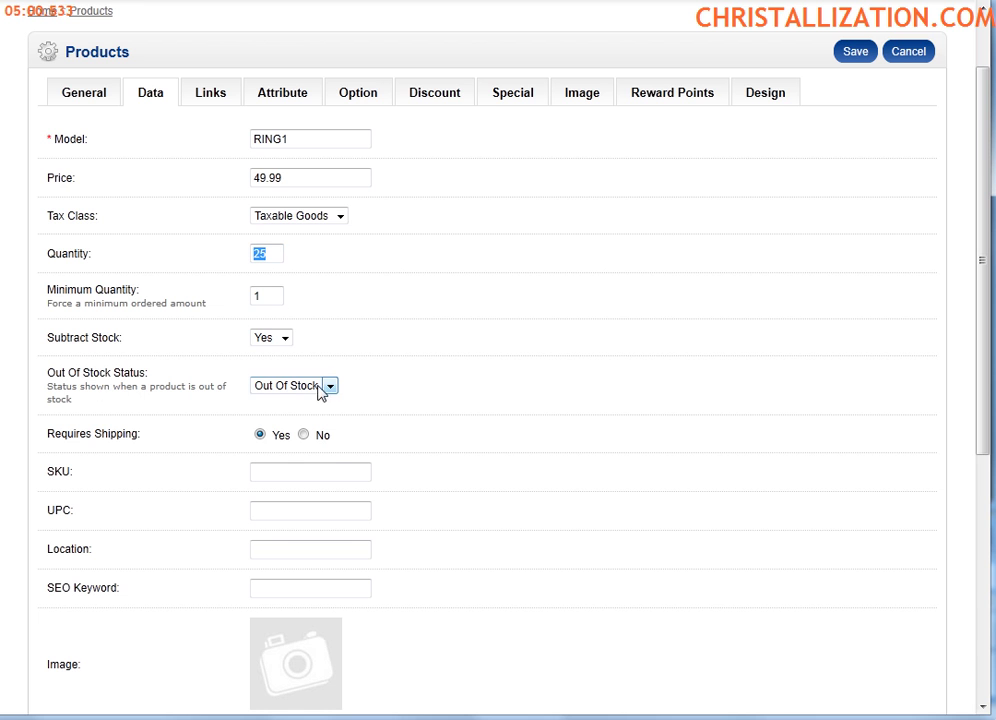
click(330, 386)
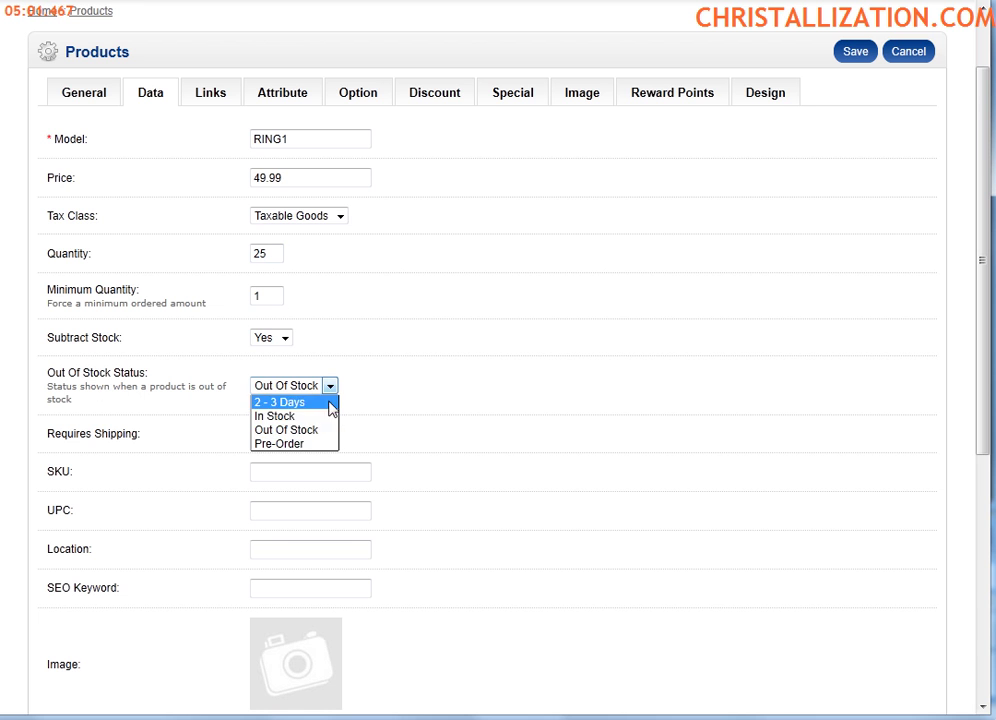
click(300, 443)
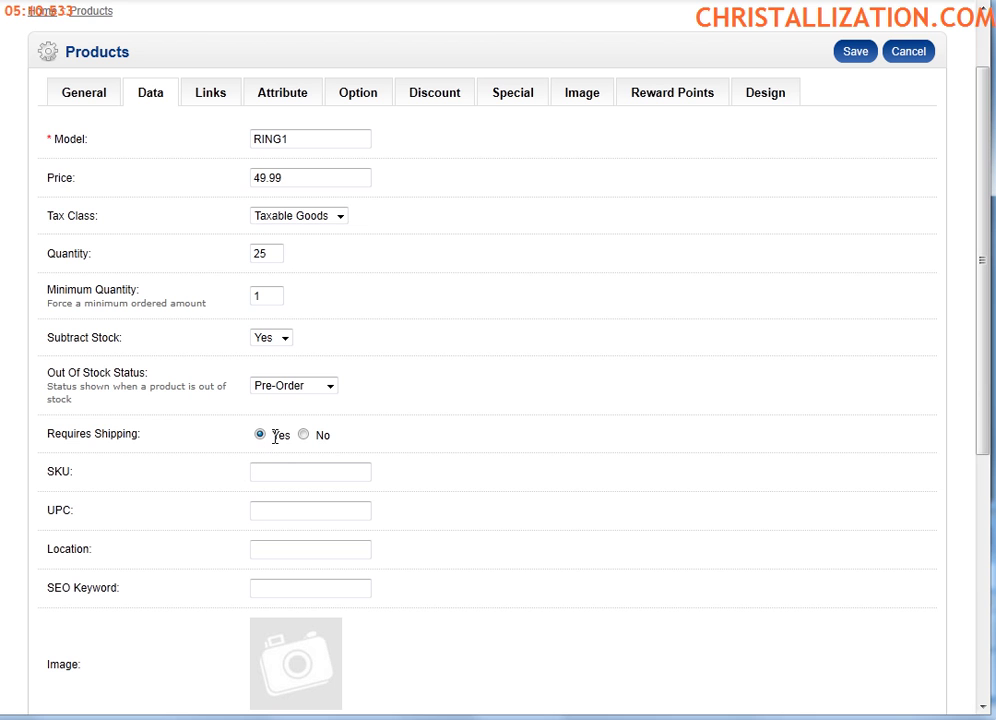
click(279, 473)
text(12345)
- Look over the optional UPC field and the required marker on the Model field in the product data
scroll(490, 470, down, 3)
click(290, 300)
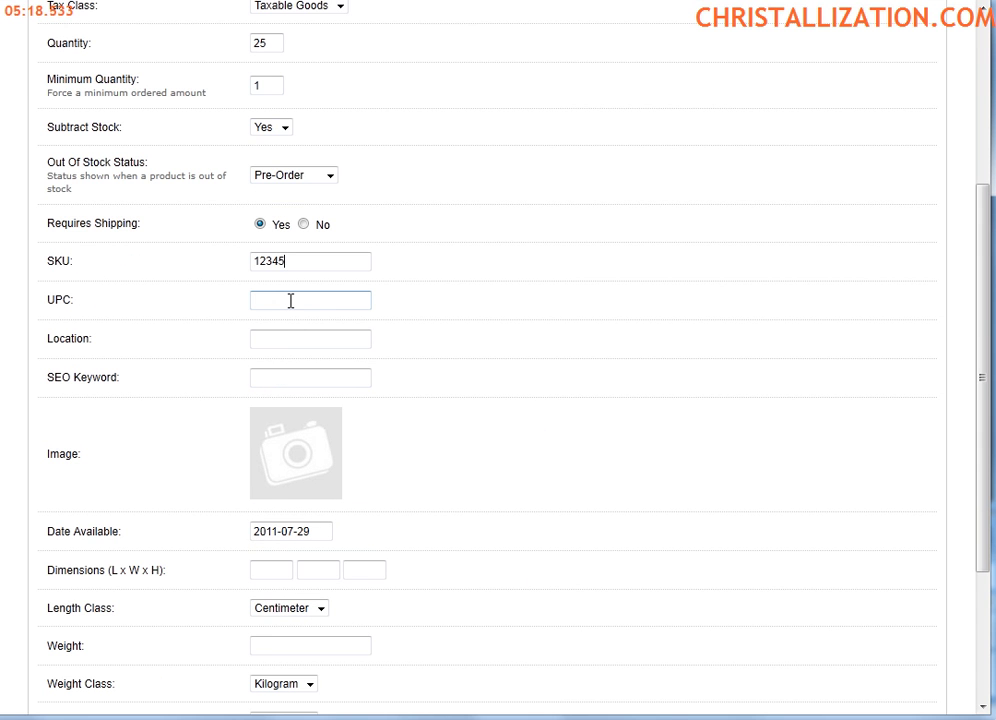
drag(75, 300, 47, 297)
scroll(82, 316, up, 5)
click(53, 225)
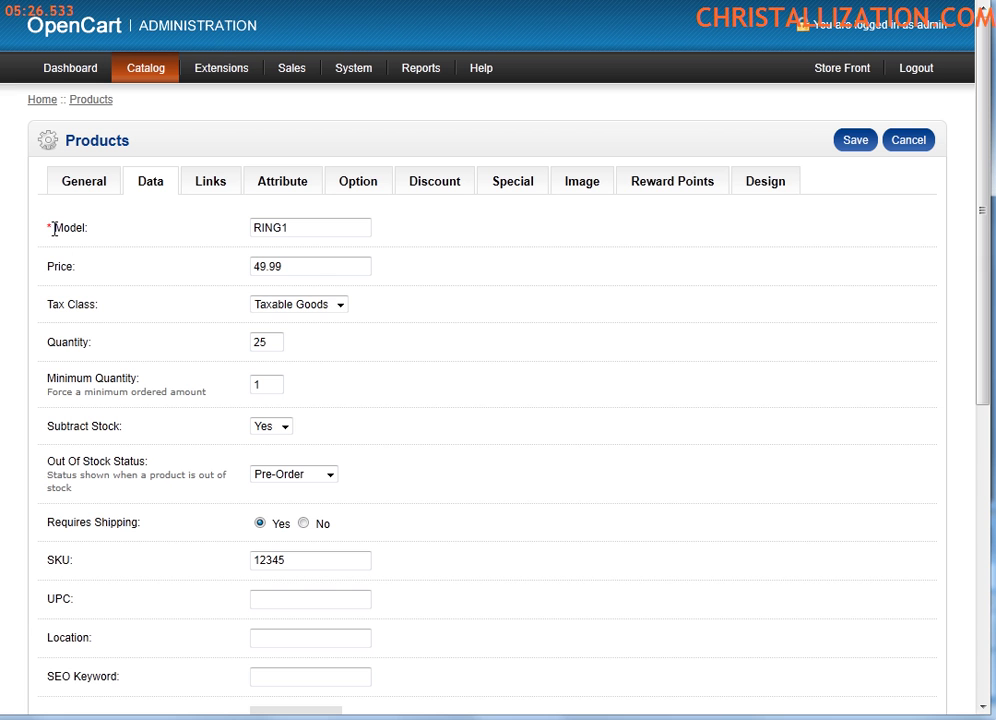
scroll(88, 283, down, 4)
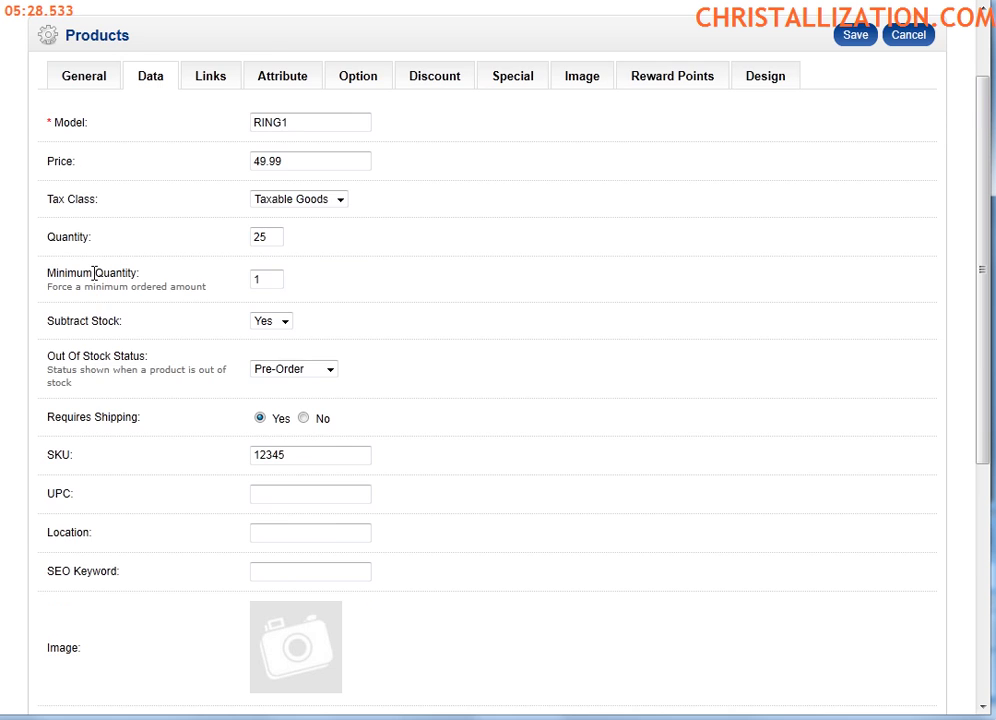
scroll(86, 180, up, 3)
drag(55, 124, 47, 119)
click(116, 322)
scroll(152, 396, down, 2)
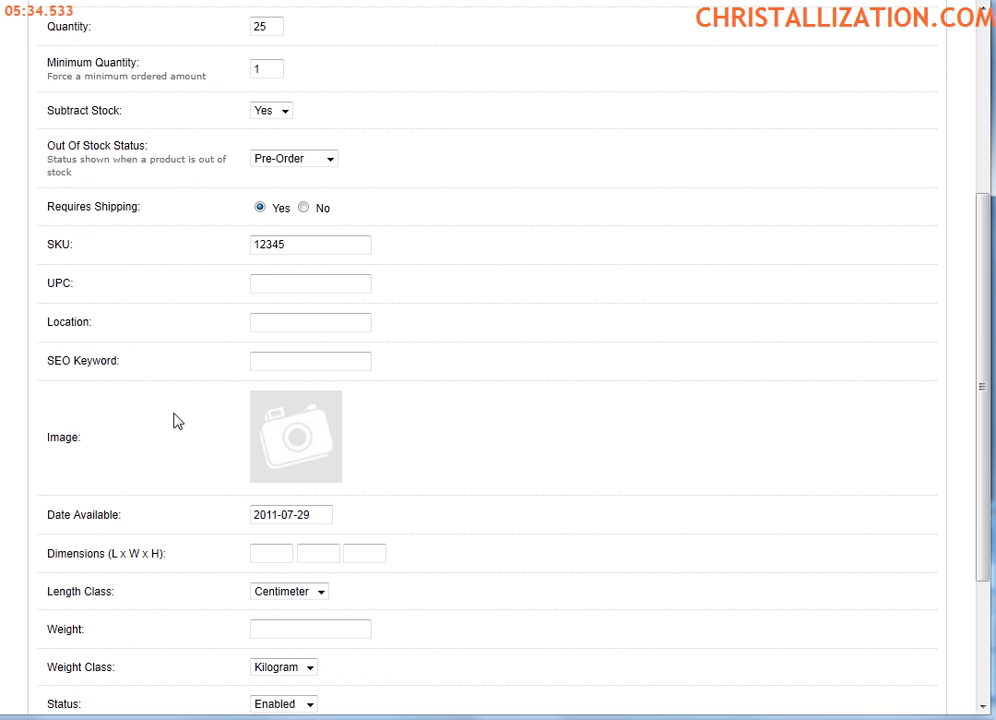
- Set the SEO keyword to the suggested entry that combines the subcategory's name with rings
click(294, 357)
text(CHRIS)
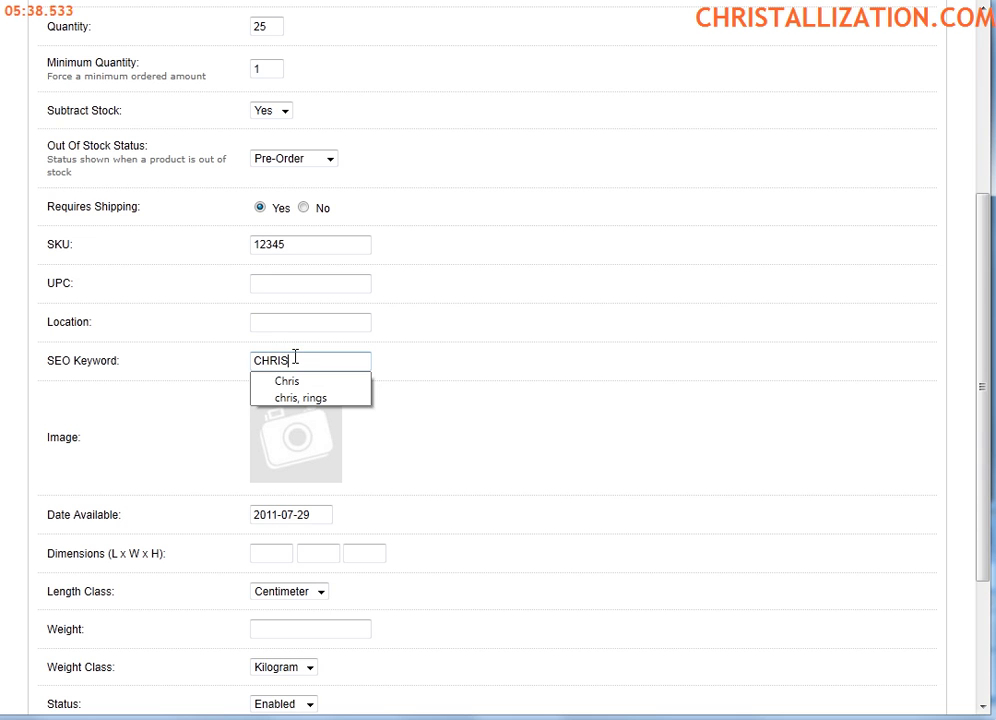
click(313, 399)
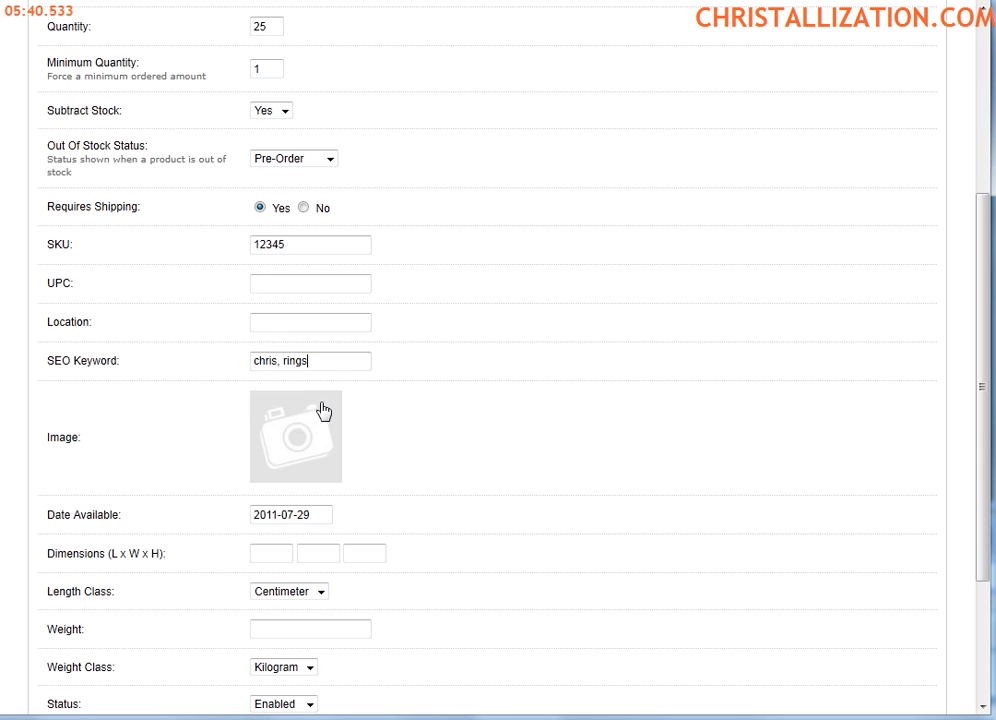
- Use fashionpins.jpg from the image manager as the product image and pick 2011-07-29 as the date available
click(299, 448)
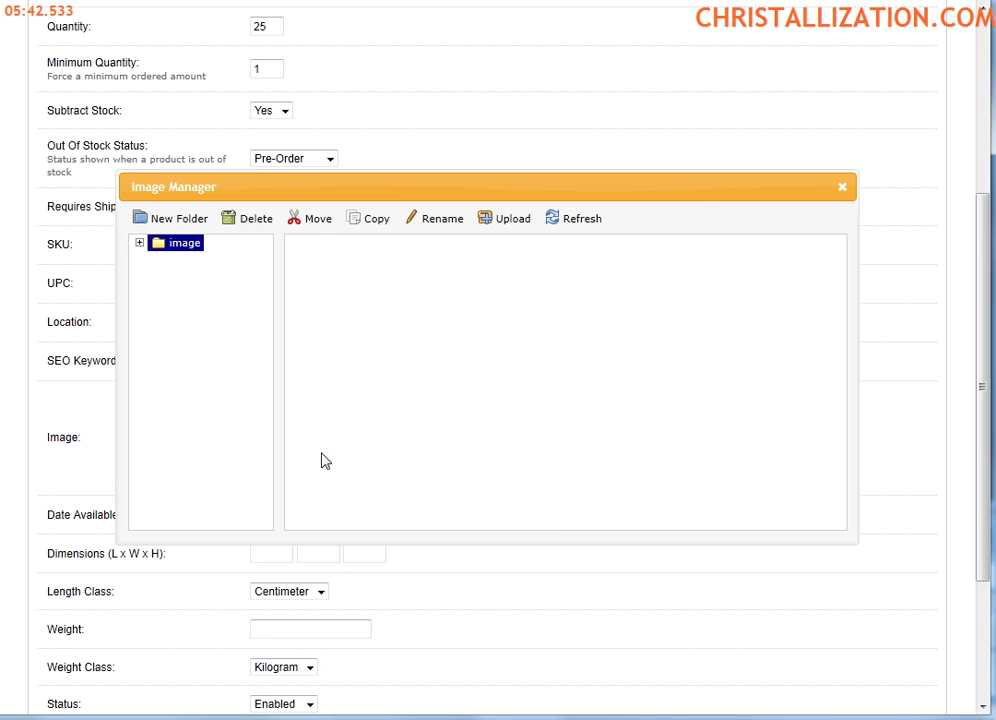
click(513, 222)
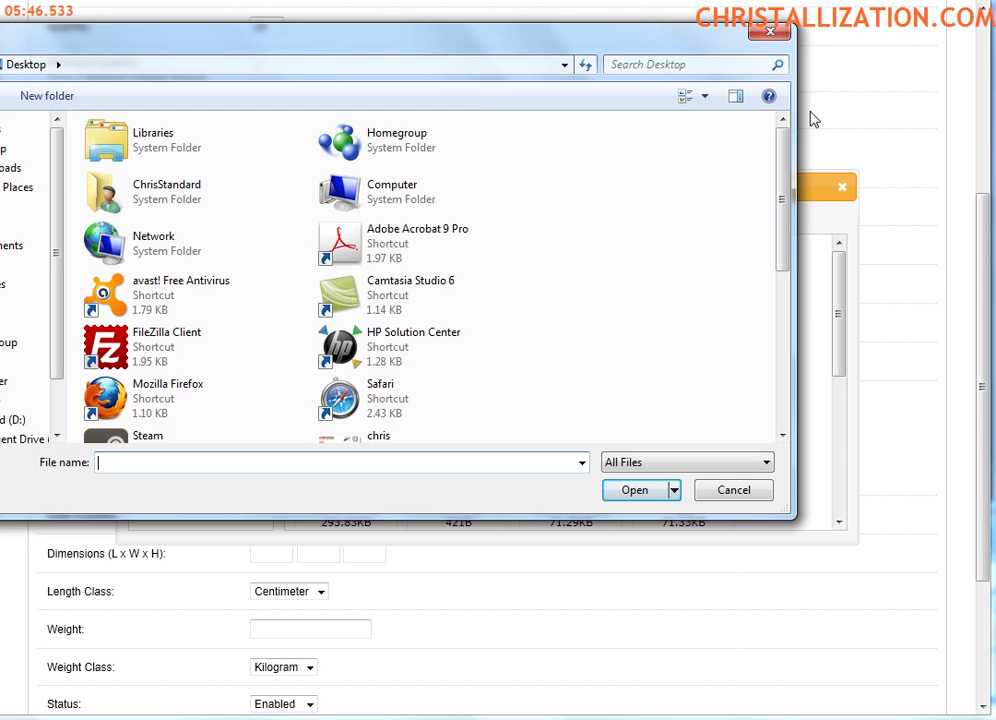
click(771, 34)
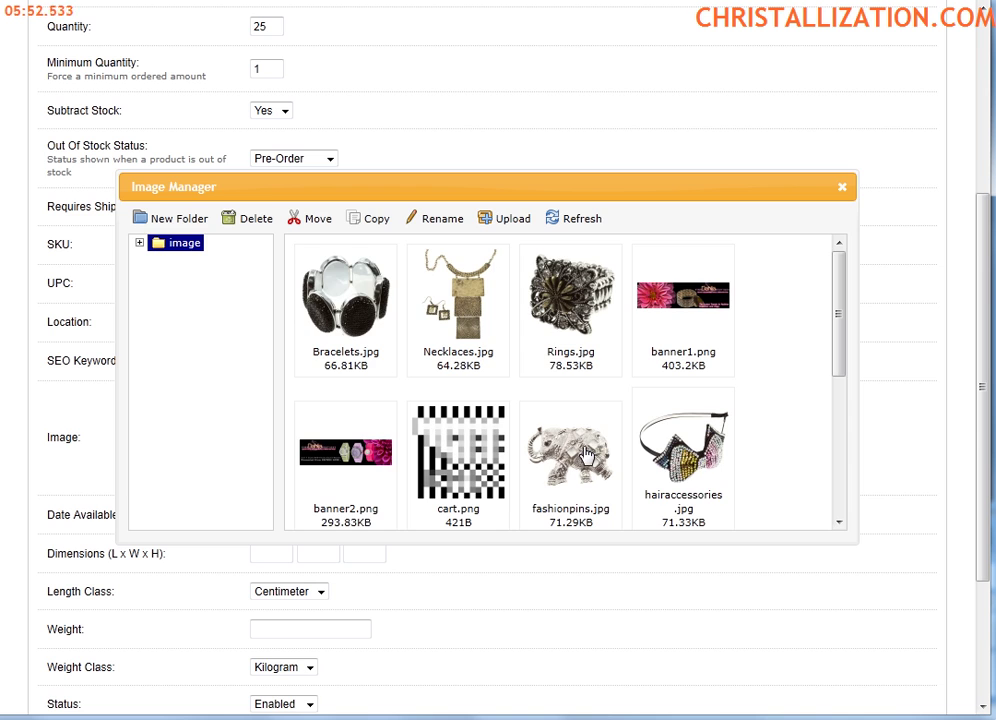
double_click(456, 350)
scroll(412, 525, down, 2)
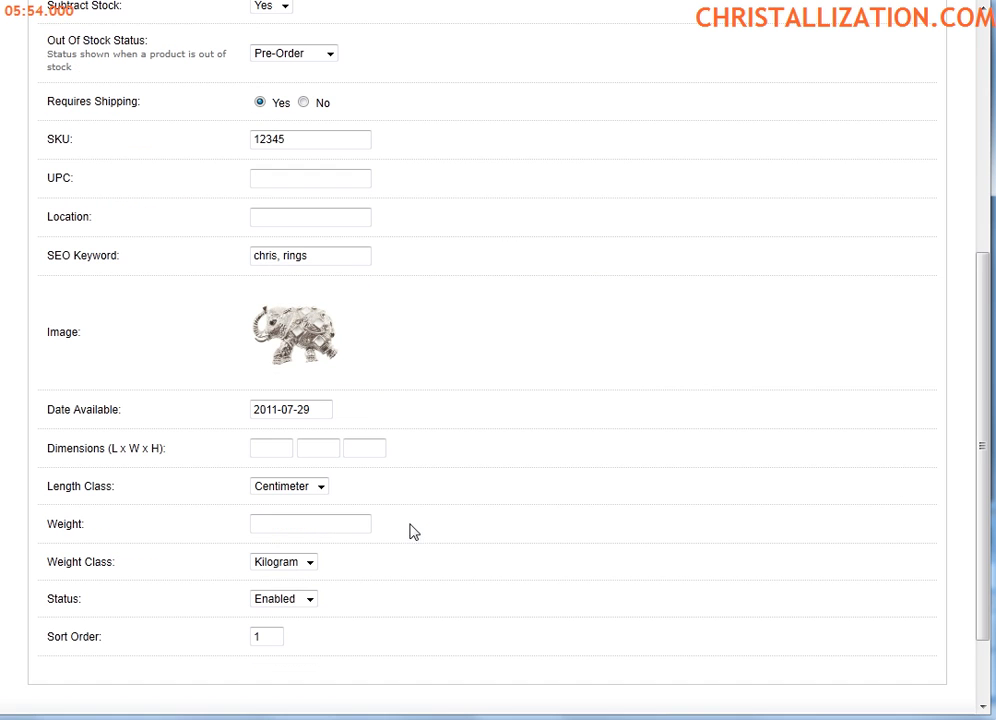
click(323, 412)
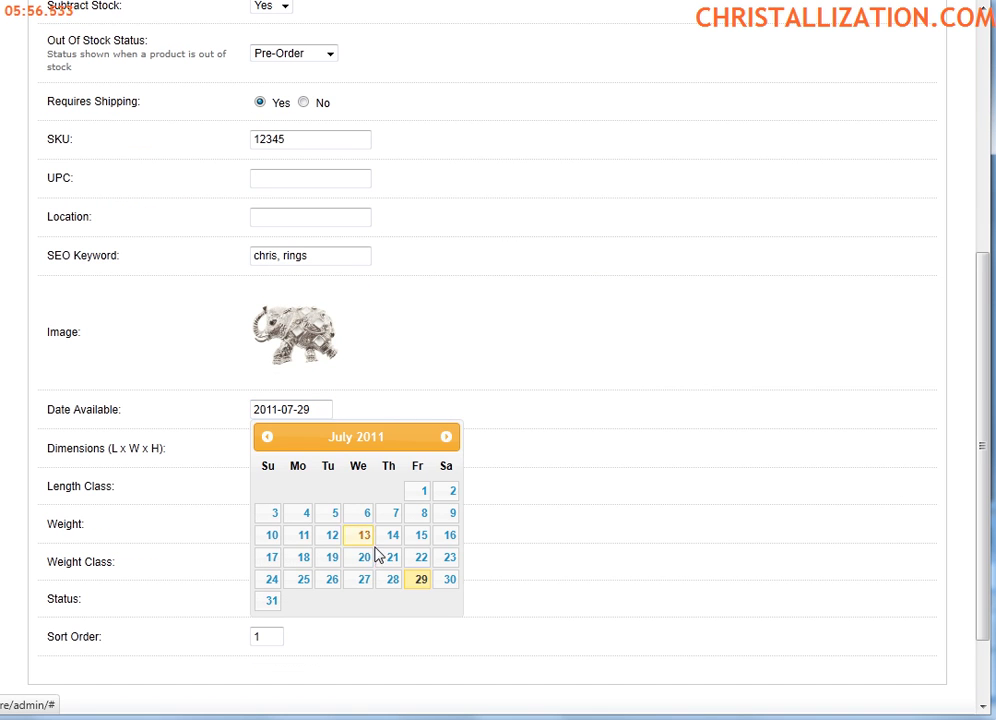
click(421, 582)
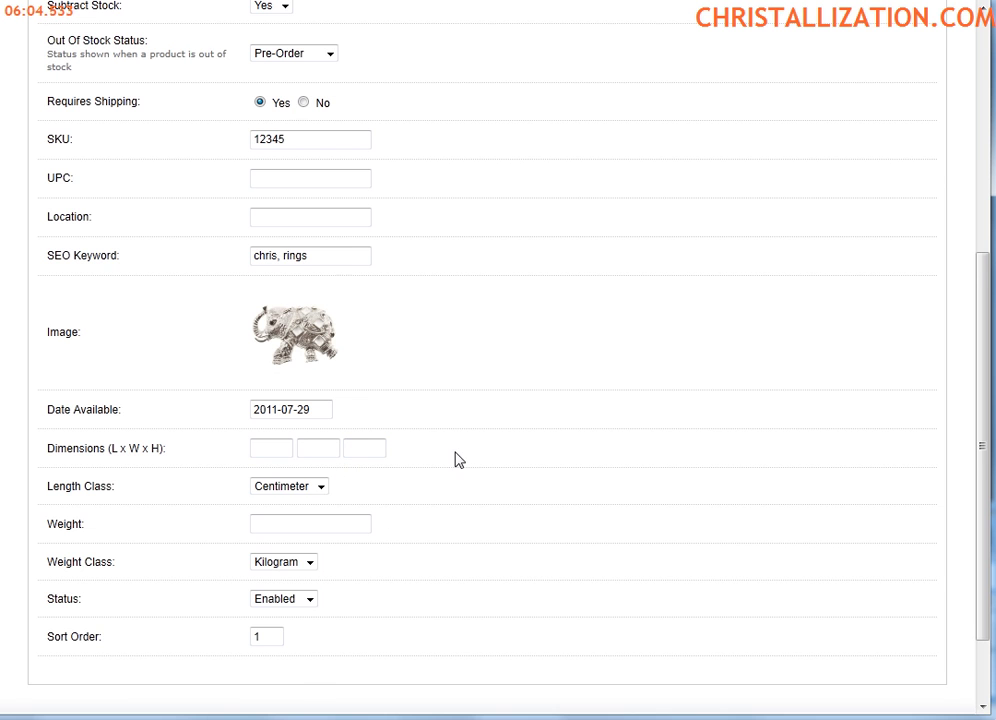
- Assign the product to the new subcategory under Rings in its category links
scroll(449, 462, up, 3)
click(210, 80)
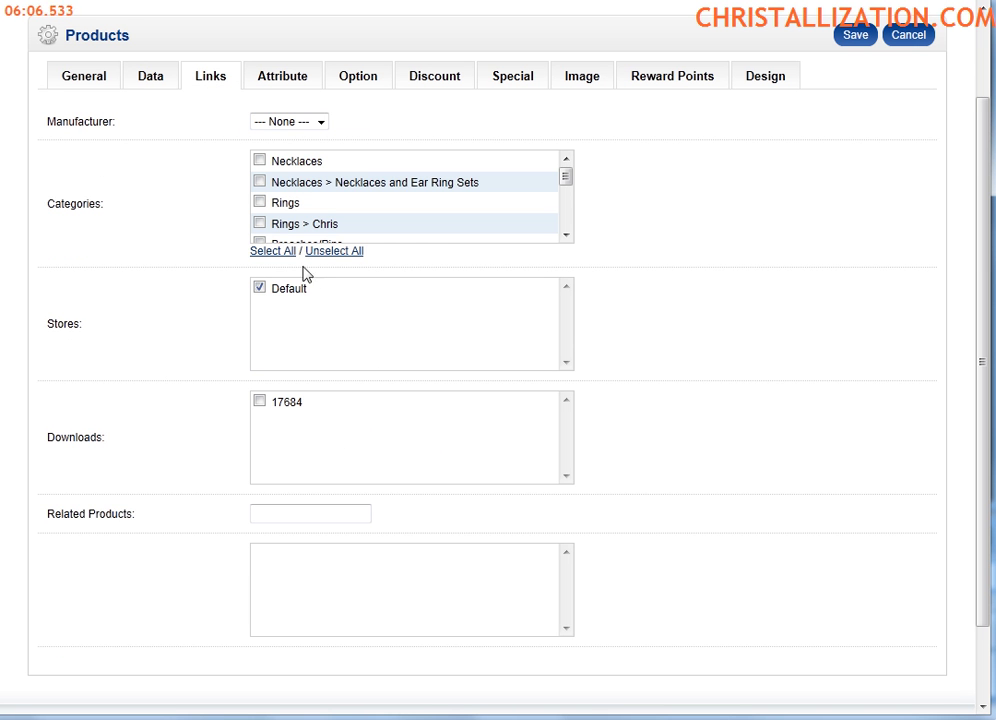
click(259, 224)
drag(337, 223, 313, 224)
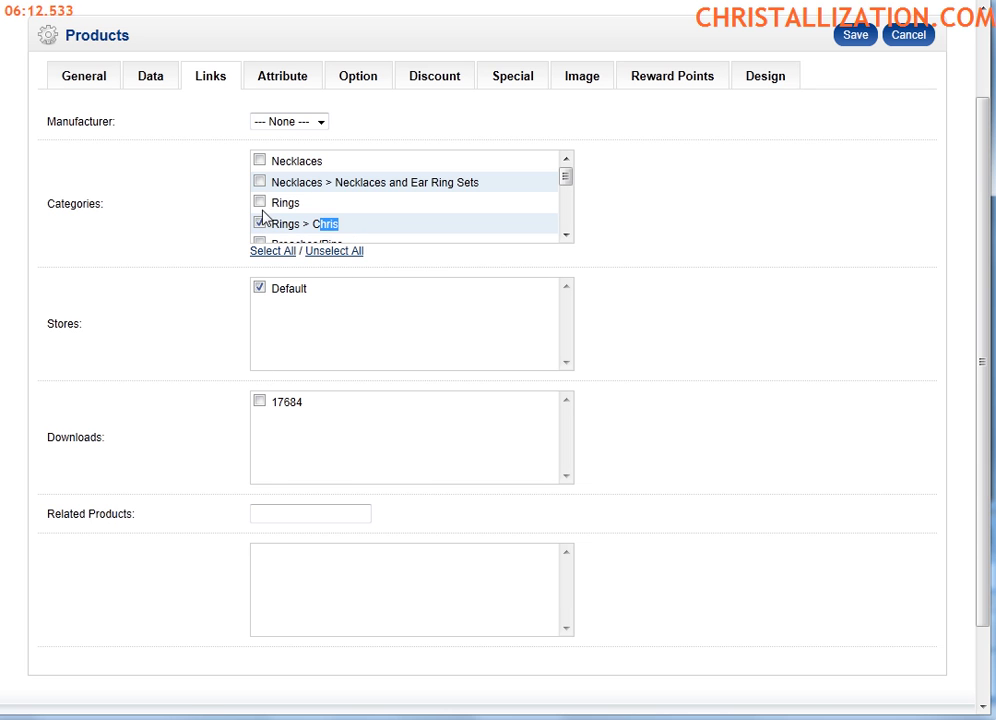
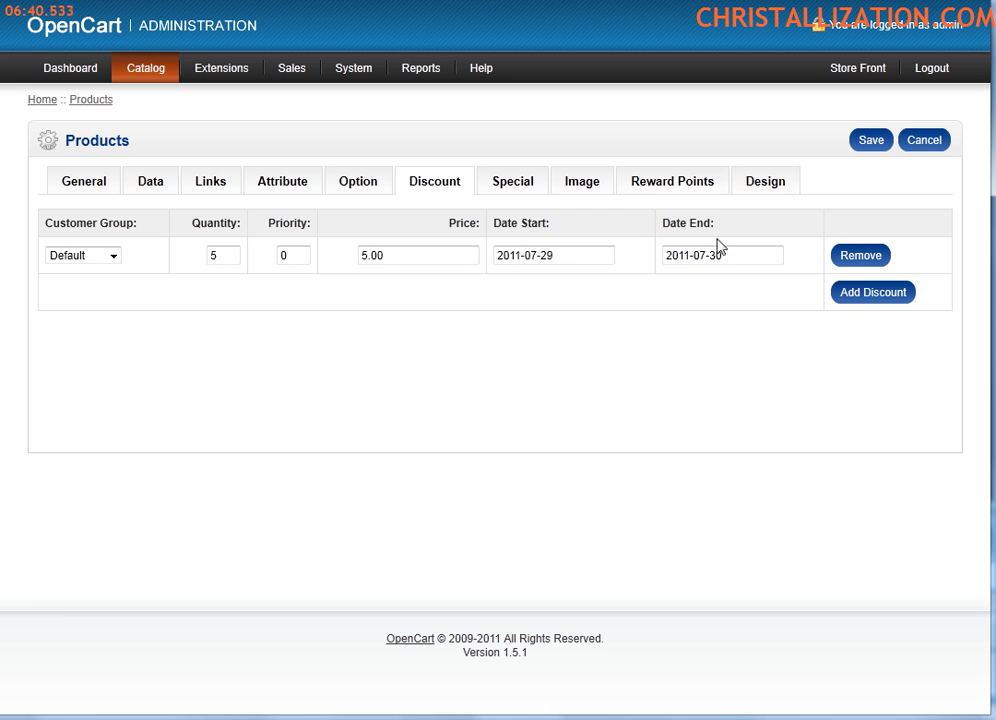
- Review the discount's end date and compare the product's special price settings with its discount settings
drag(718, 253, 545, 329)
click(545, 329)
click(502, 185)
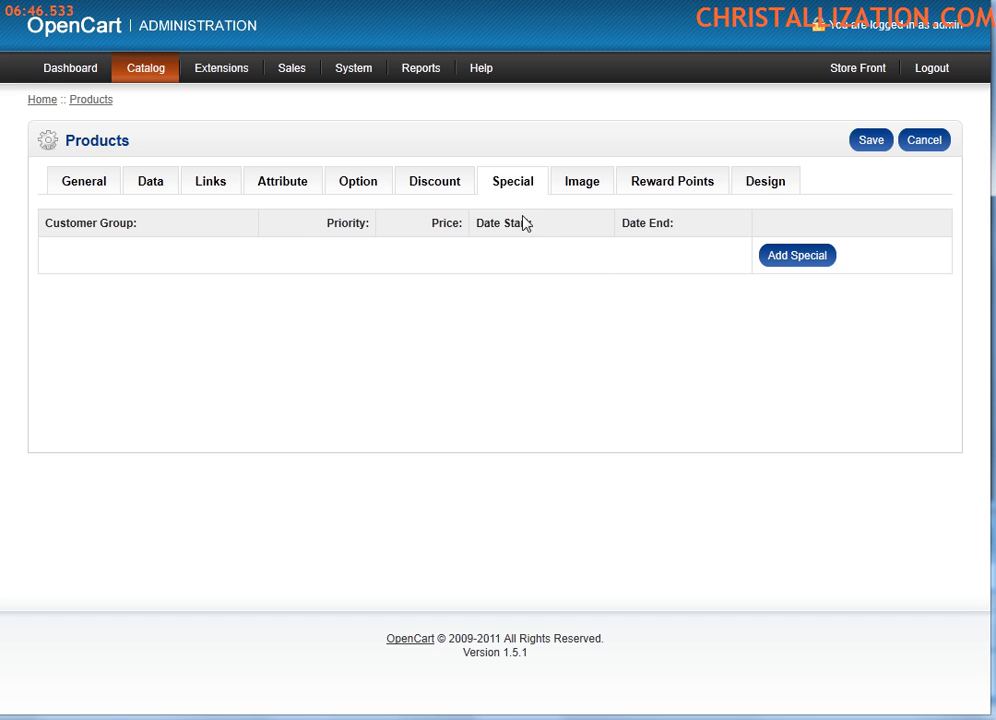
click(450, 190)
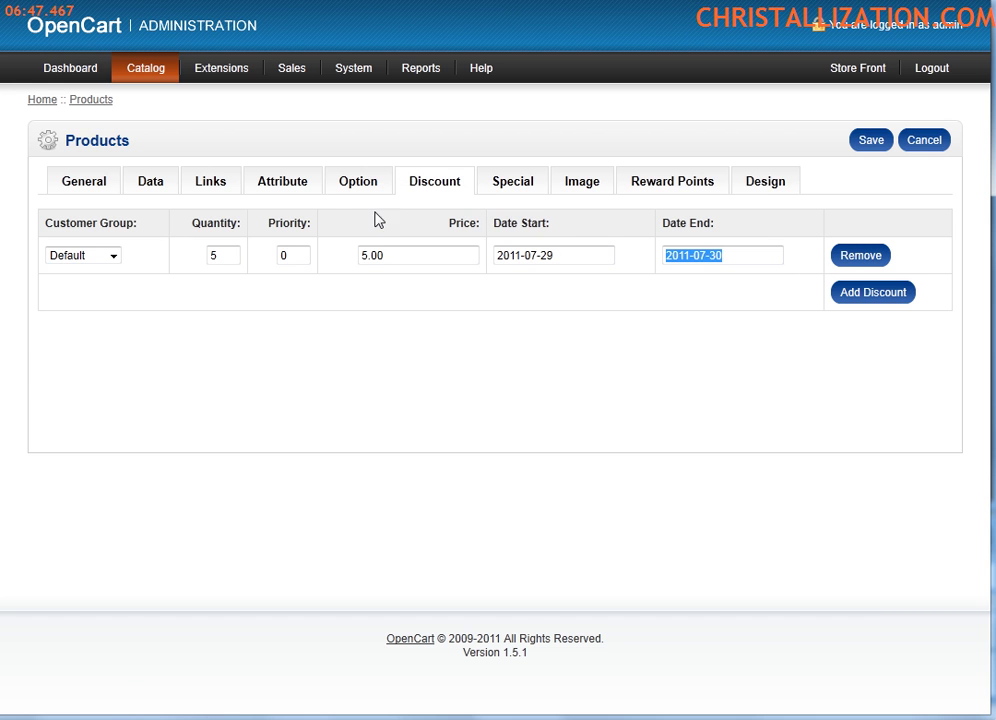
- Add two additional product images, using hairaccessories.jpg for the first and Necklaces.jpg for the second
click(514, 188)
click(582, 186)
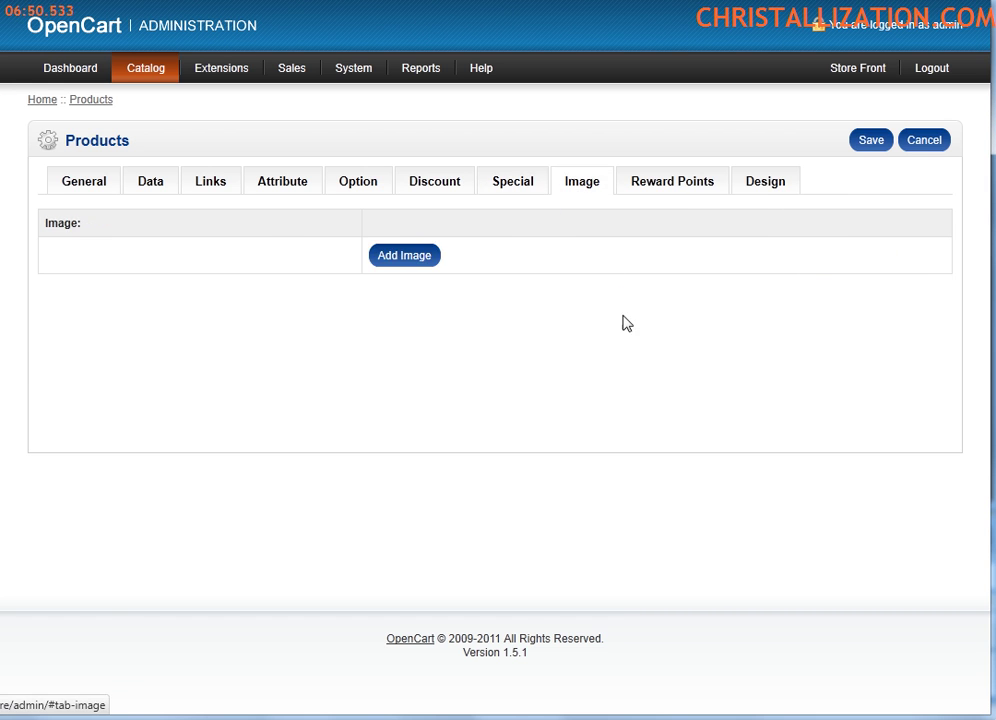
click(403, 257)
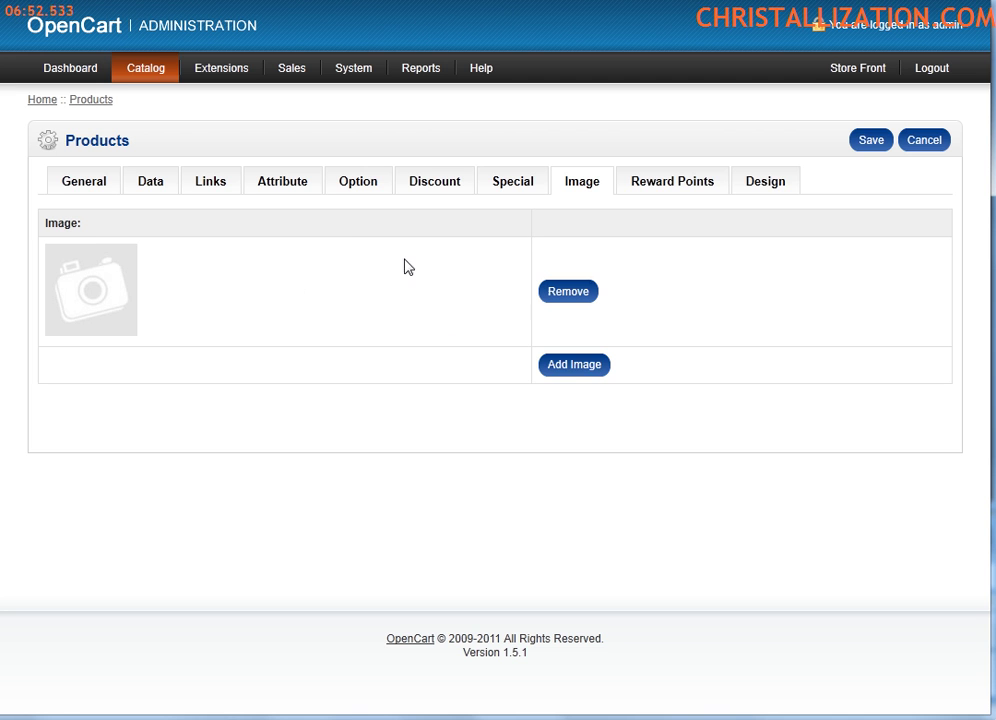
click(552, 364)
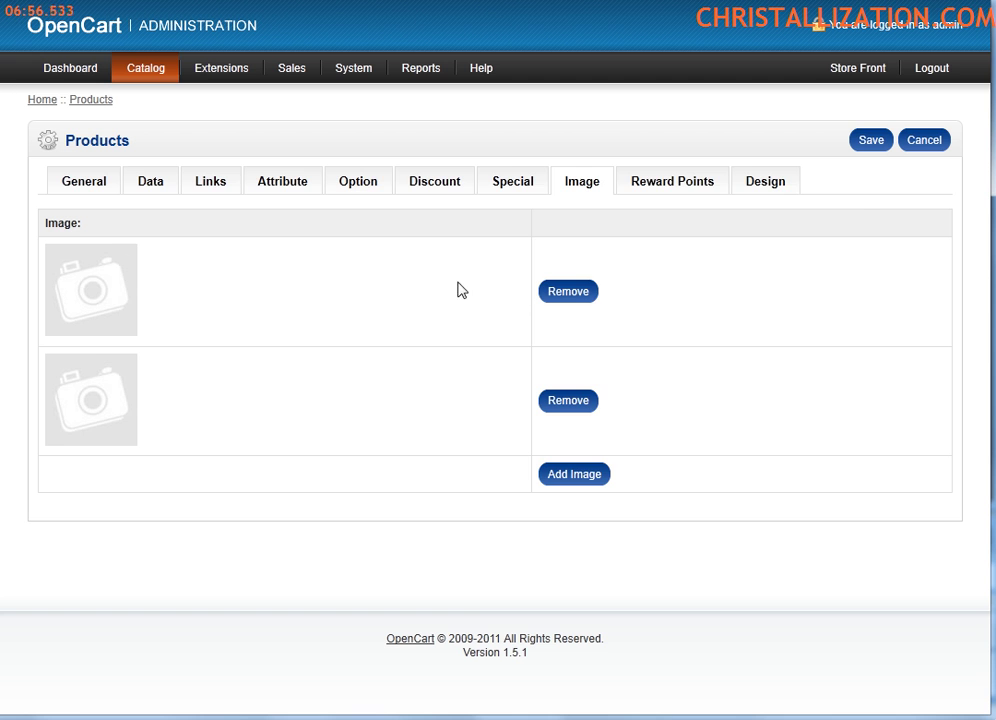
click(89, 285)
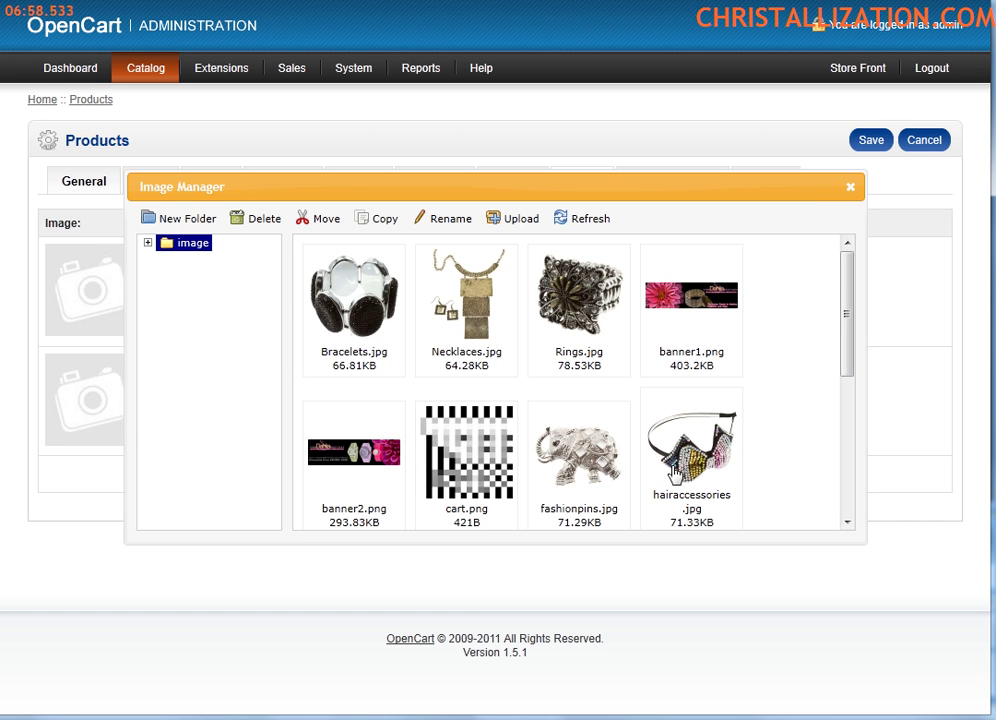
double_click(691, 450)
click(84, 410)
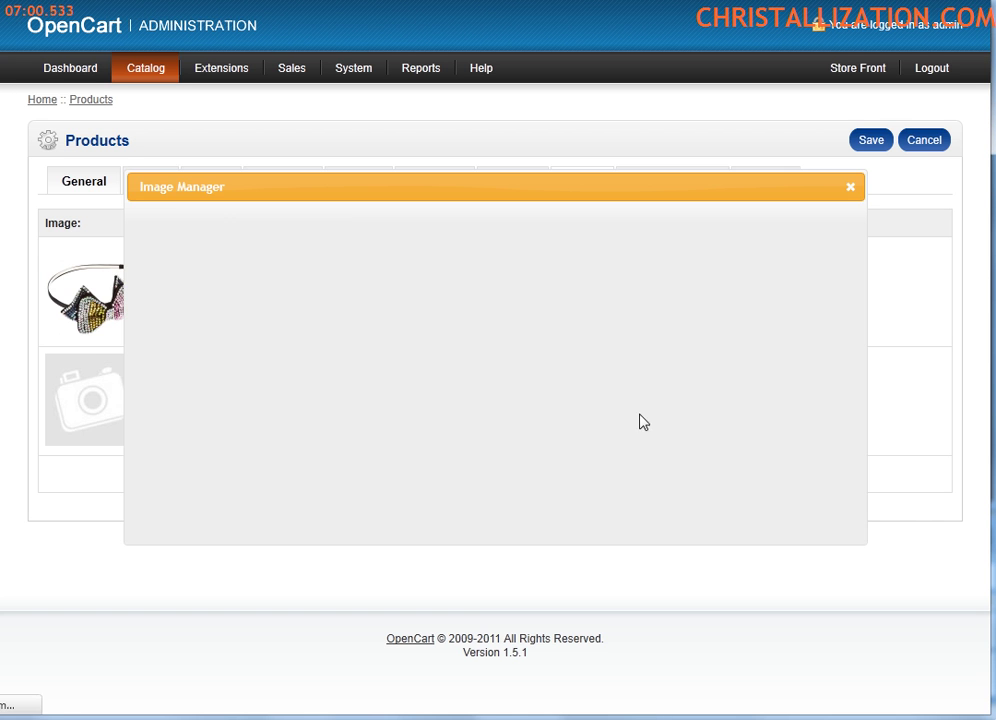
double_click(462, 292)
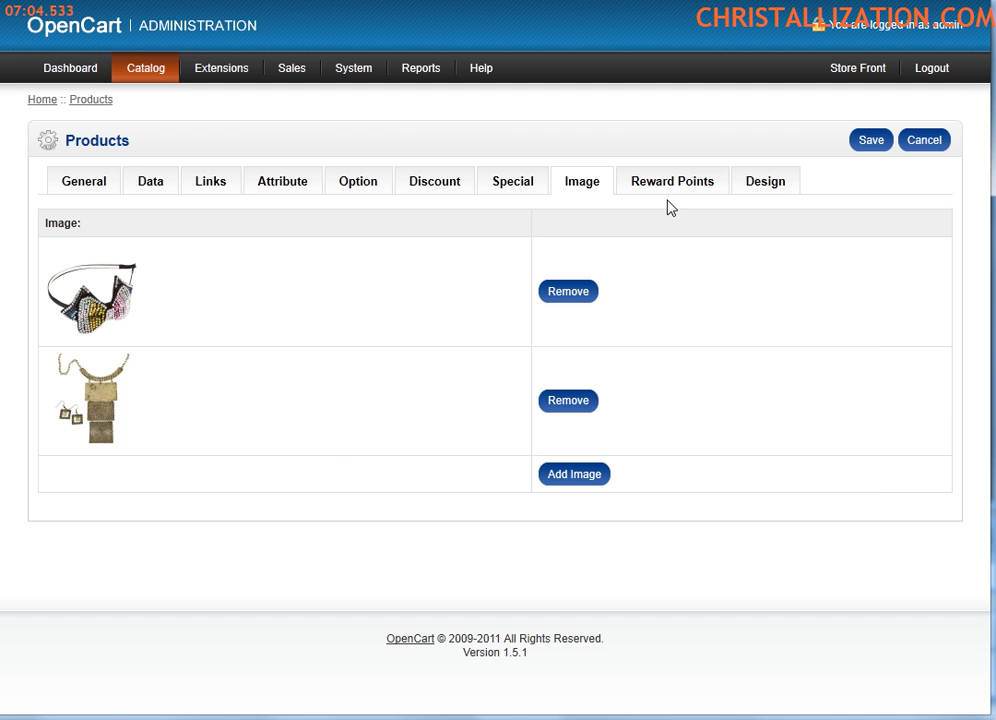
- Set the points needed to buy the product to 60, with reward points of 5 for Default and 2 for Wholesale
click(672, 181)
click(293, 245)
click(368, 250)
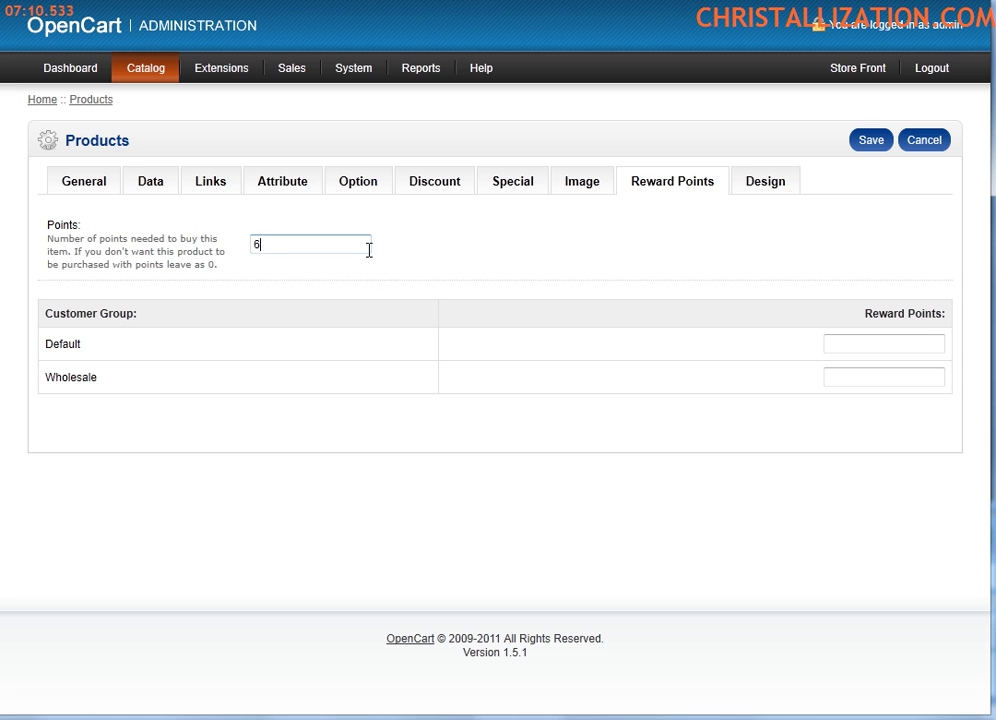
click(846, 349)
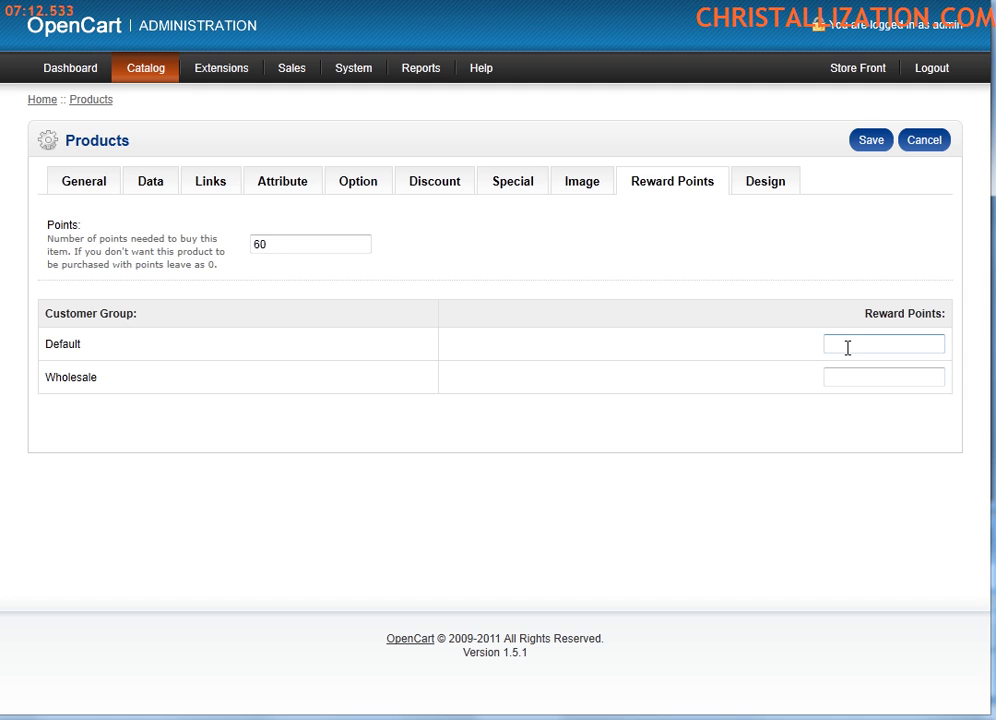
click(866, 363)
text(5)
click(849, 380)
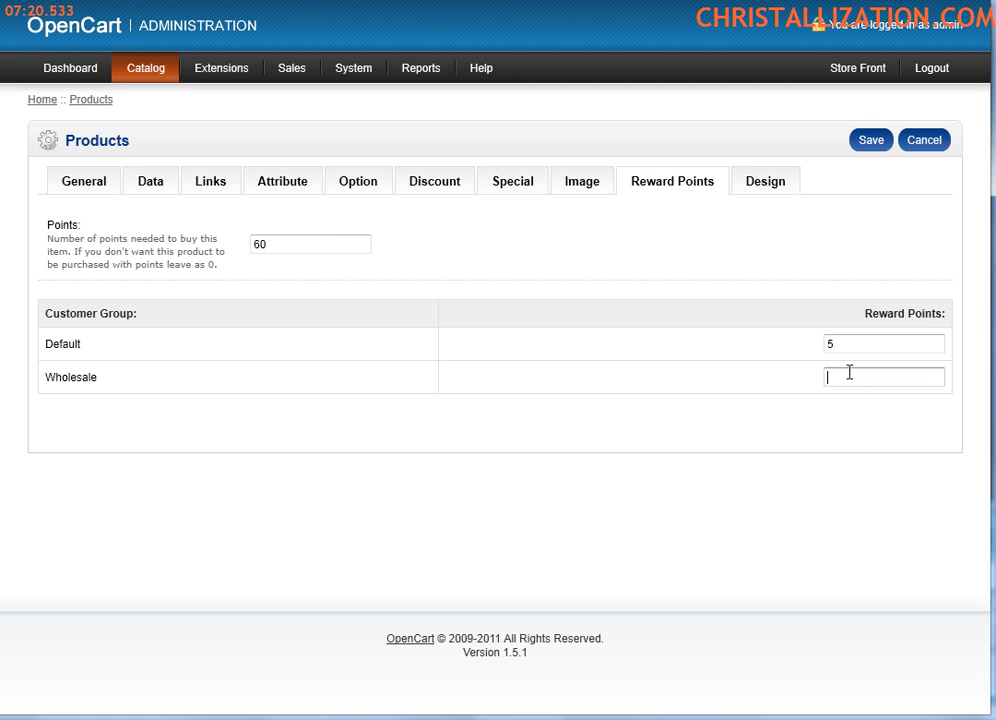
text(2)
- Check the product's layout override setting, save the product and find Brass Ring in the product list
click(758, 190)
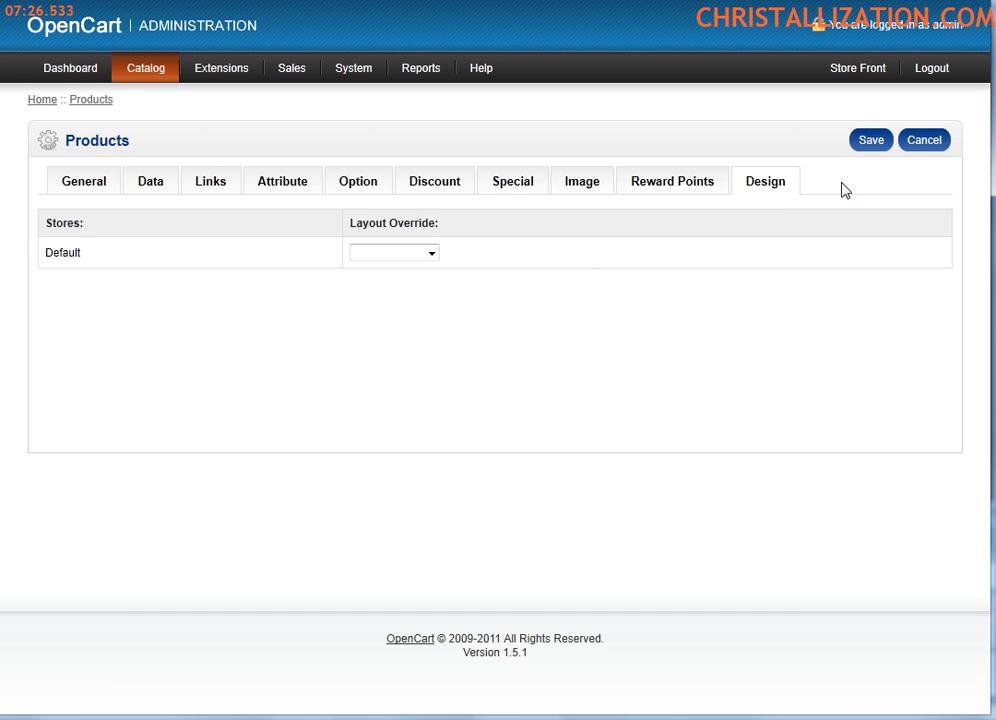
click(868, 143)
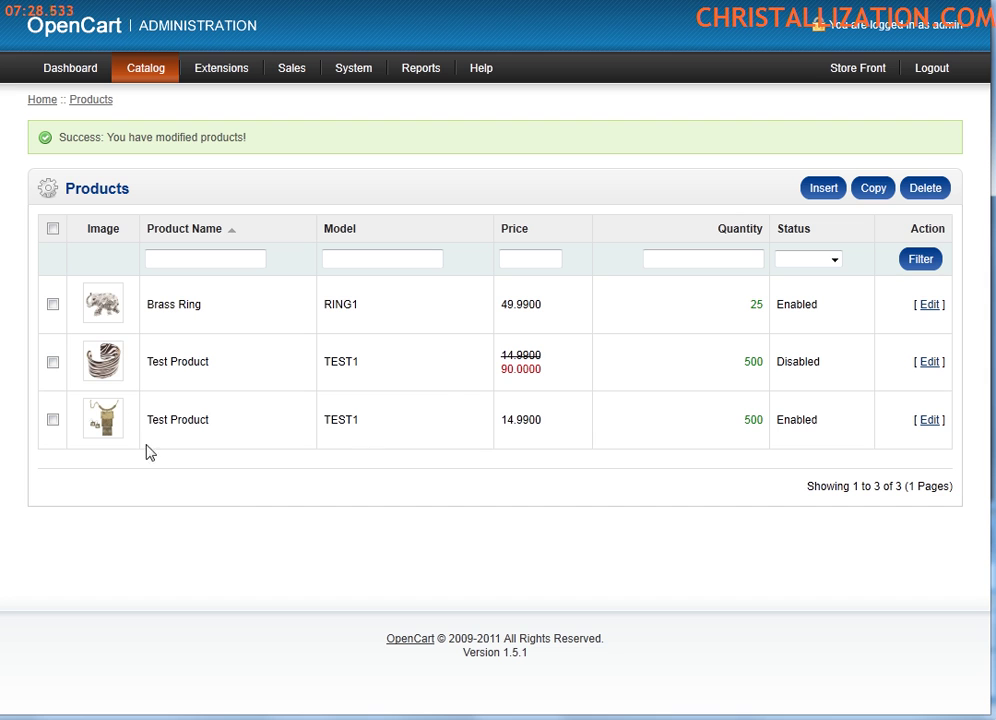
drag(204, 308, 153, 303)
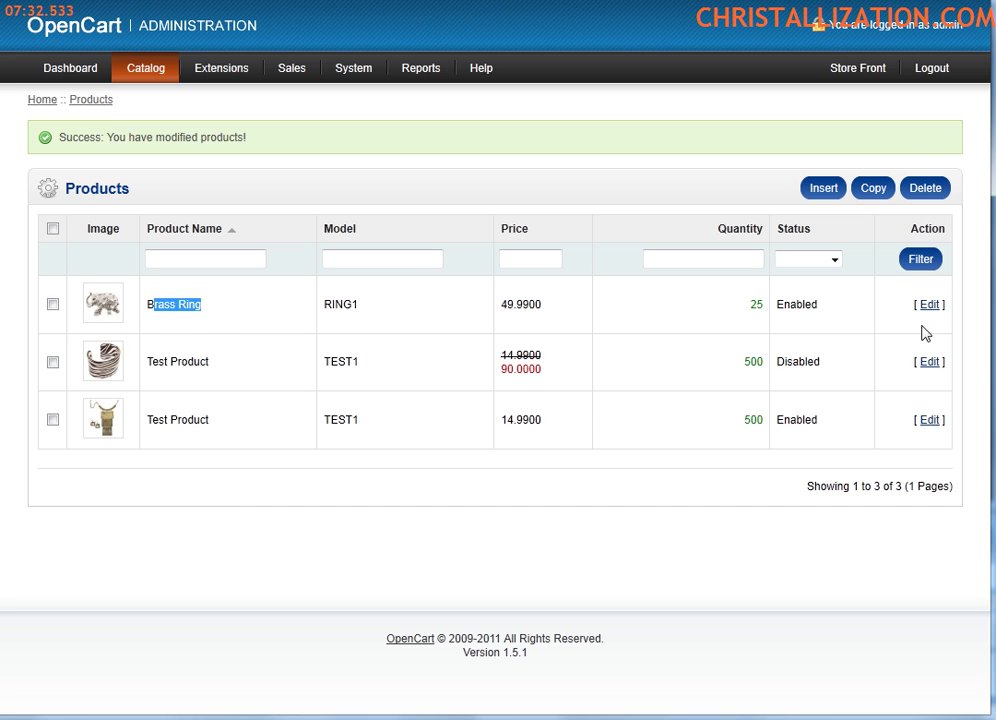
- Switch to the storefront, refresh the new subcategory's page under Rings and open the Brass Ring product page
key(ctrl+Tab)
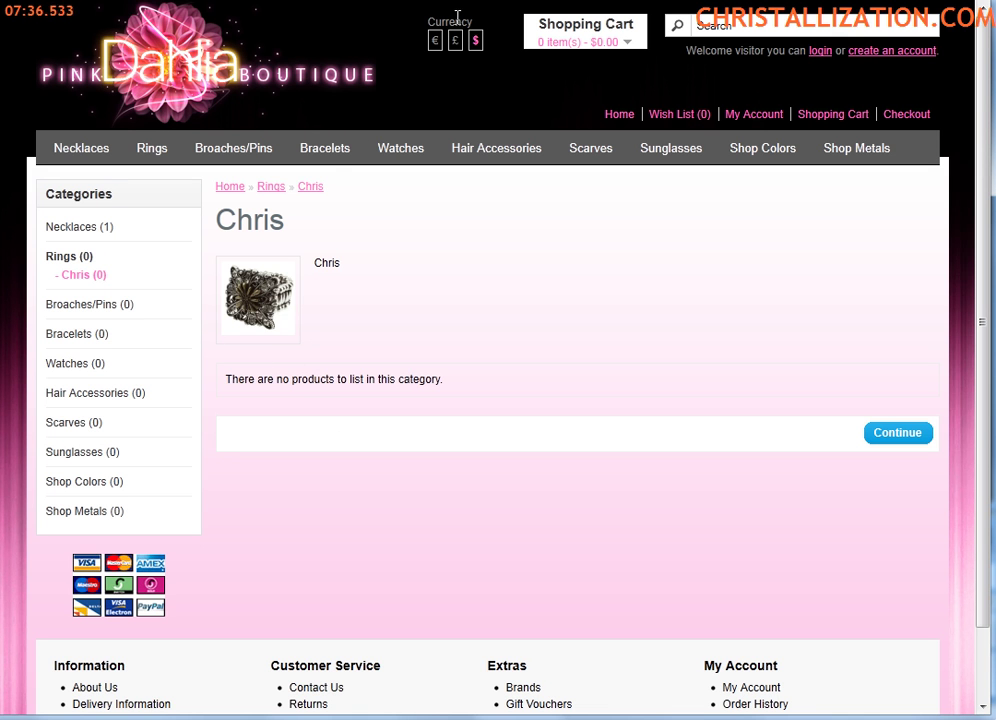
key(F5)
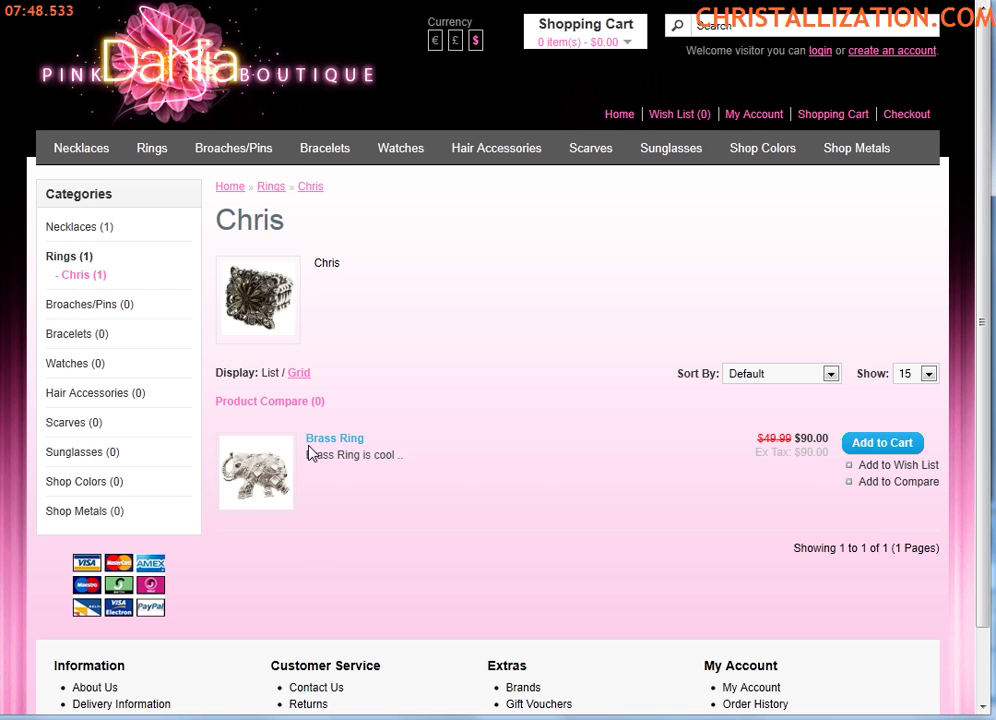
click(253, 463)
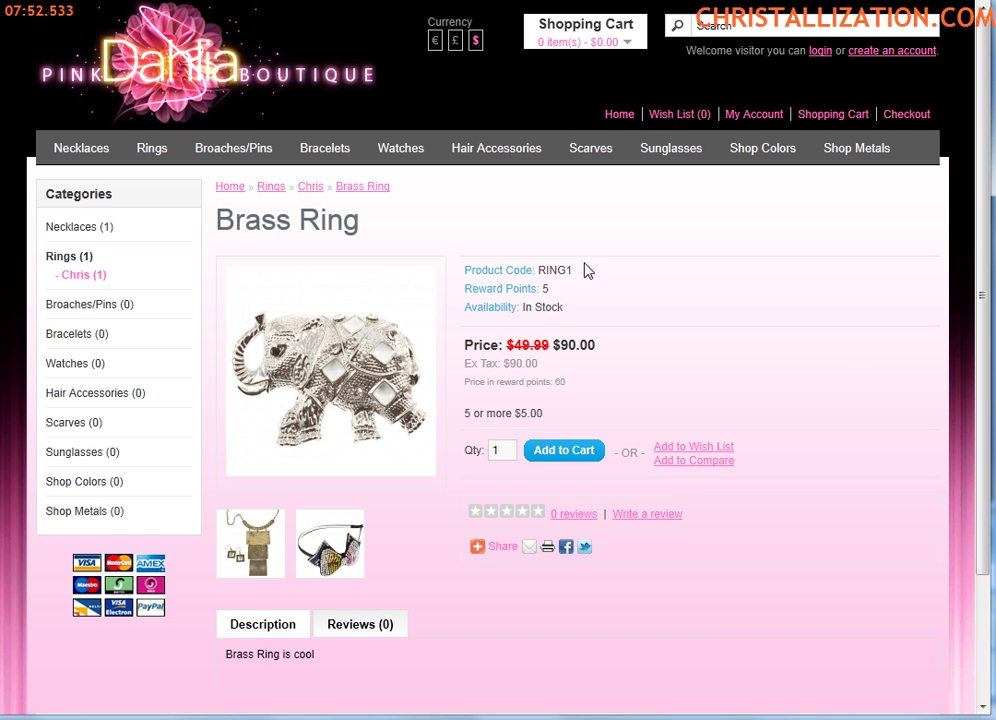
- Check the Brass Ring's product code, reward points, price and price in reward points on its storefront page
drag(578, 278, 543, 267)
double_click(546, 289)
drag(597, 346, 566, 343)
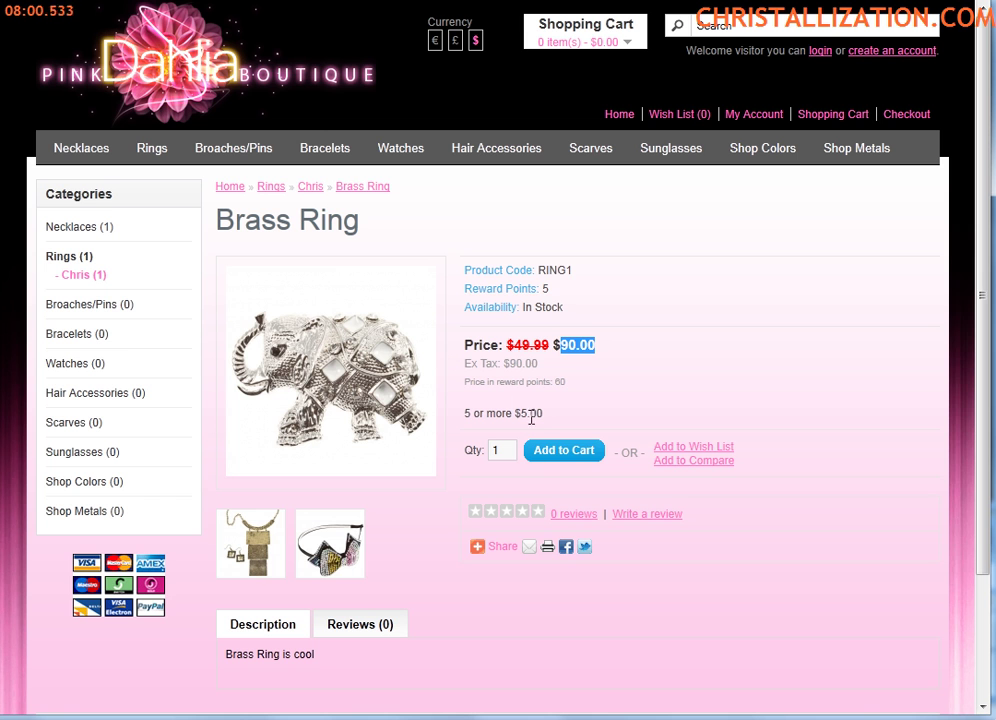
double_click(560, 382)
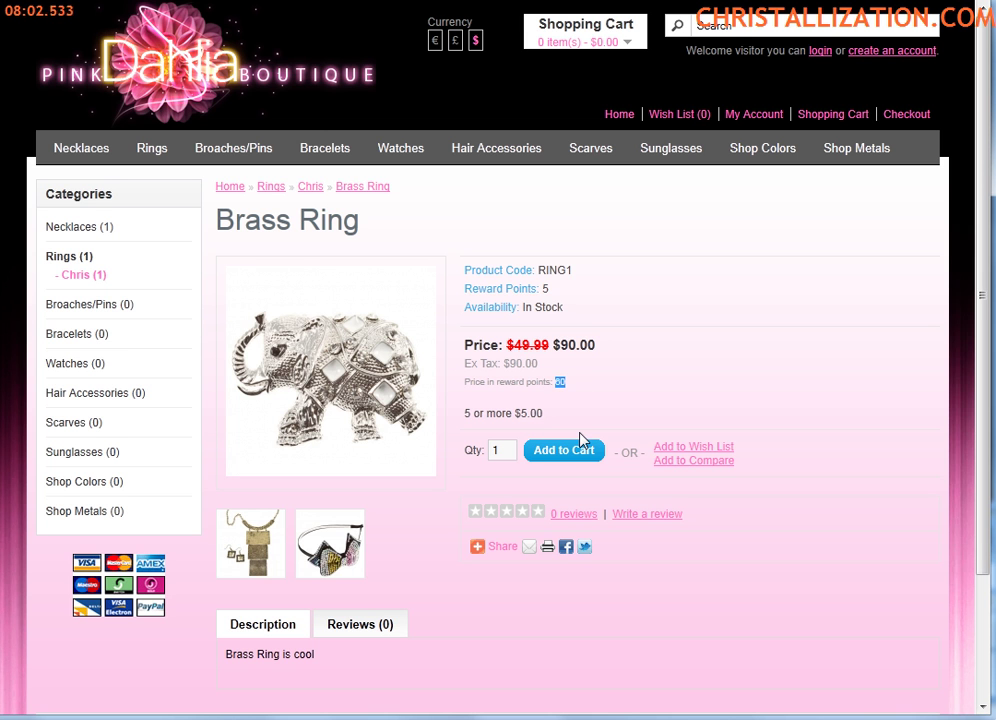
- View the Brass Ring's additional and main images enlarged, and close the image viewer
click(537, 463)
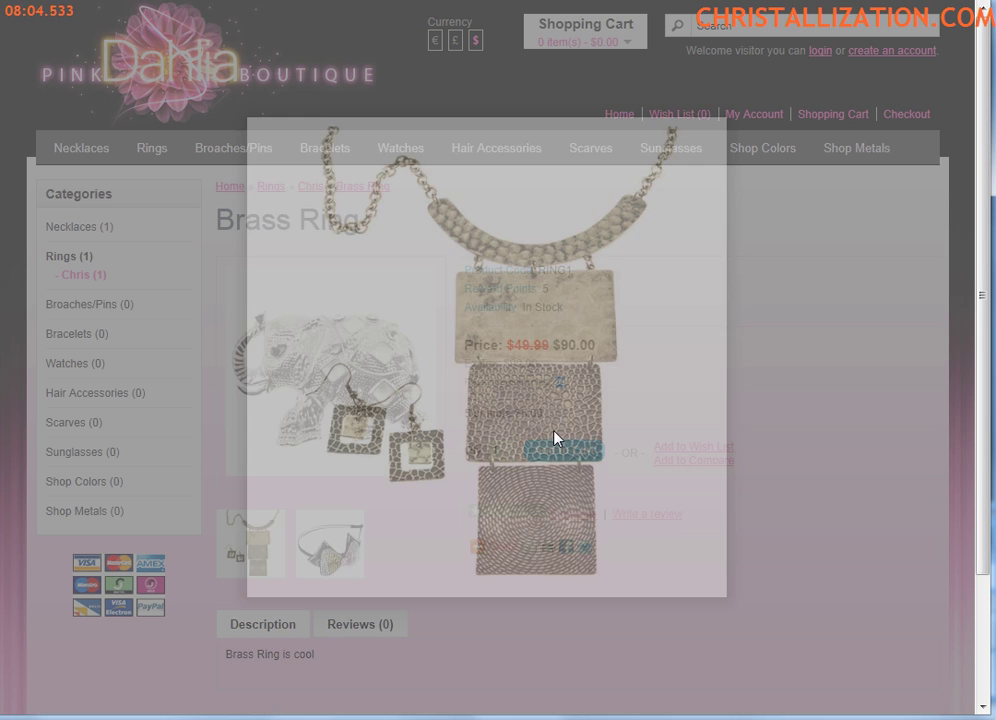
click(725, 115)
click(337, 572)
click(696, 354)
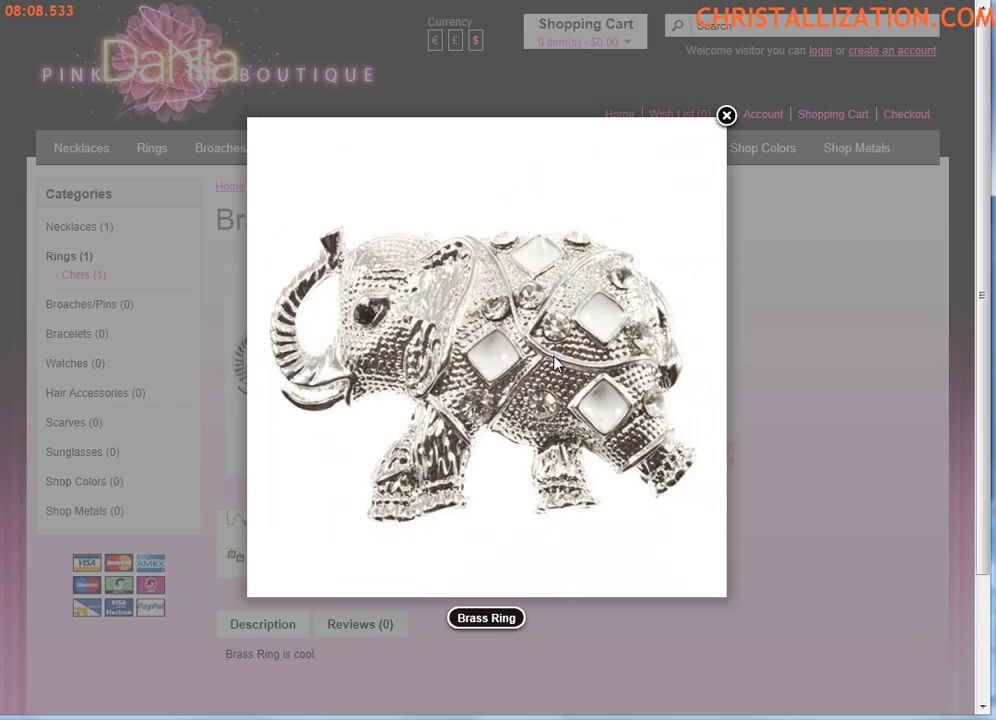
click(725, 116)
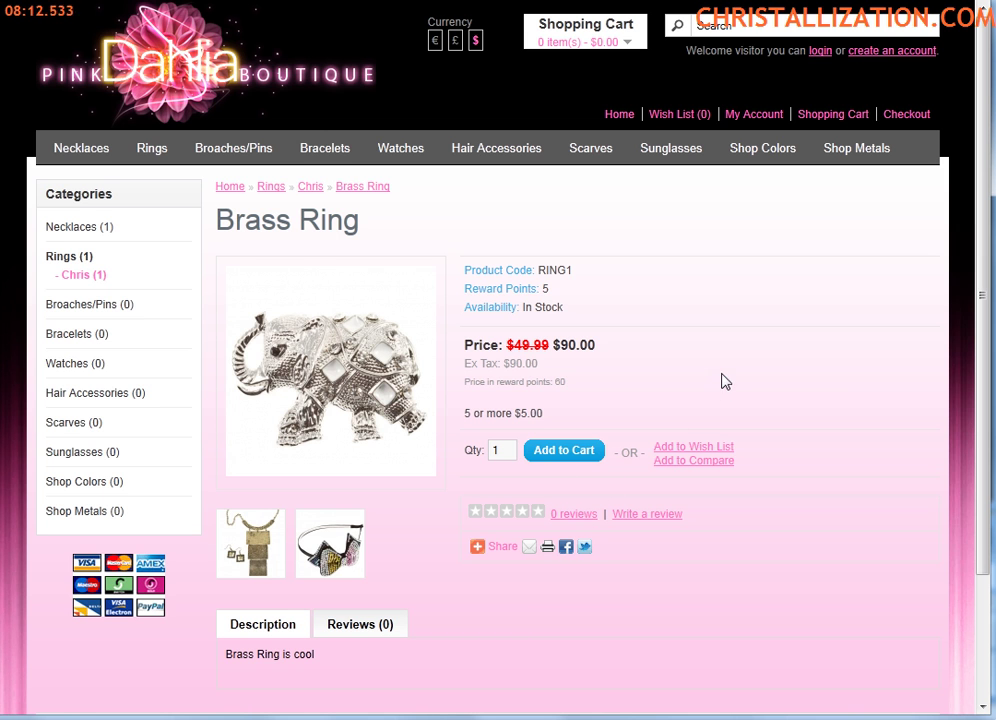
- Read the Brass Ring's description on its product page and open the Necklaces category in the storefront
scroll(425, 628, down, 2)
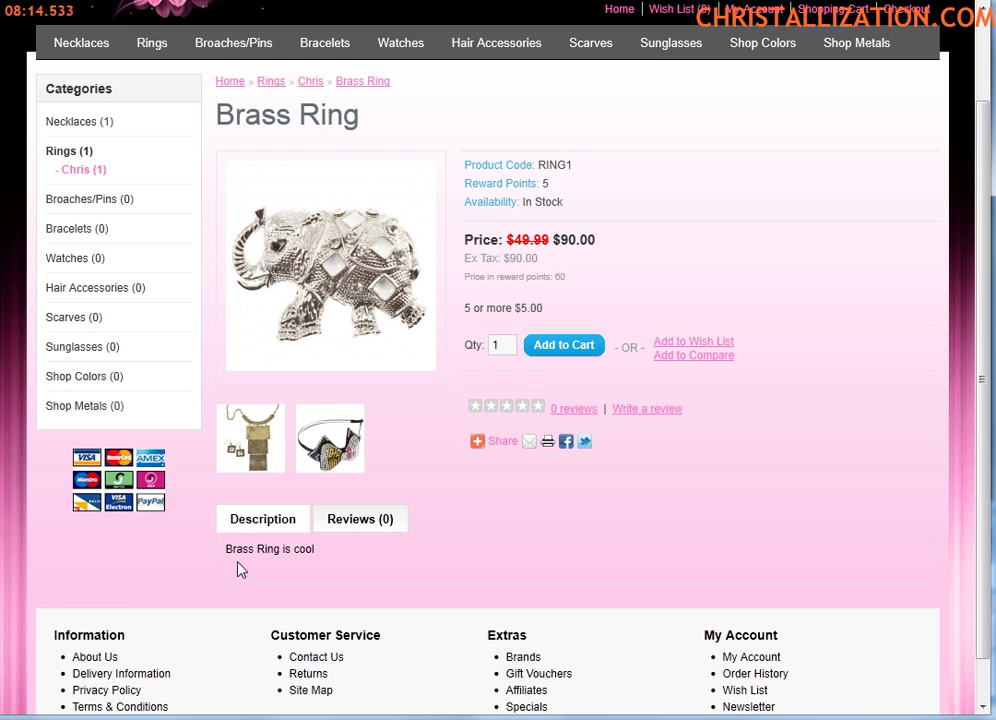
triple_click(249, 549)
click(534, 536)
scroll(536, 530, up, 2)
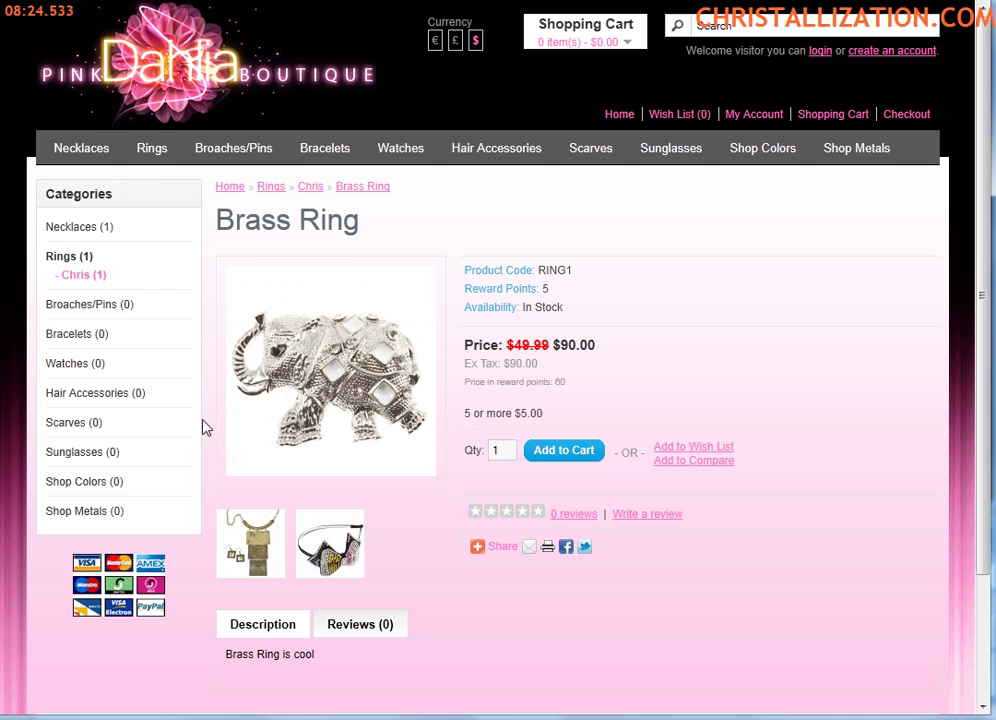
click(64, 232)
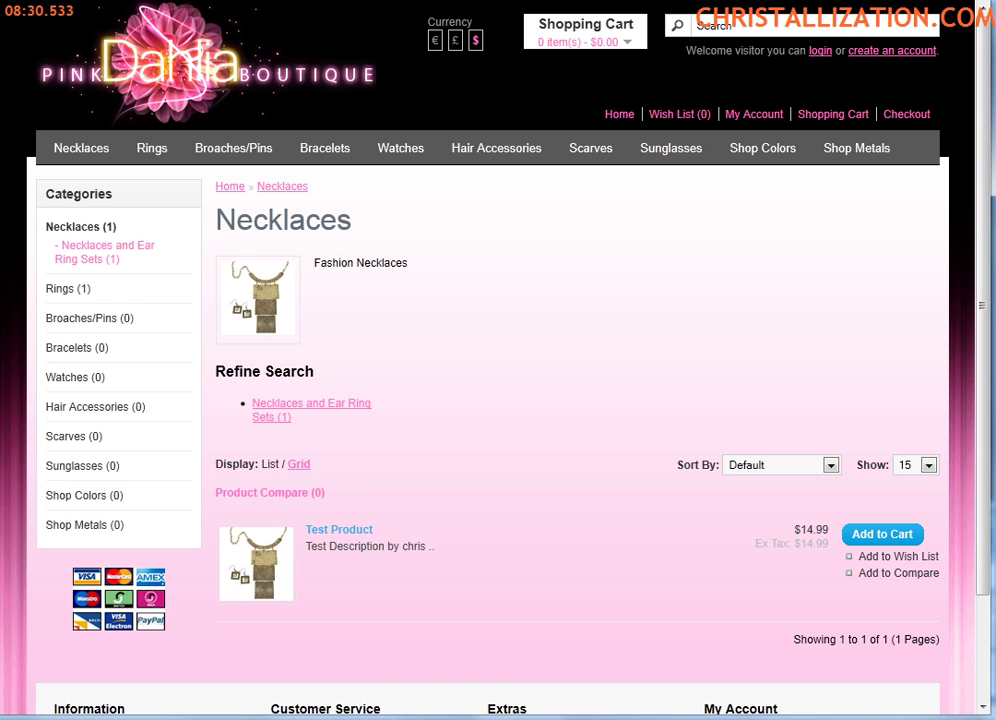
- Review the category list and the product list in the OpenCart administration, and return to the storefront
key(alt+Tab)
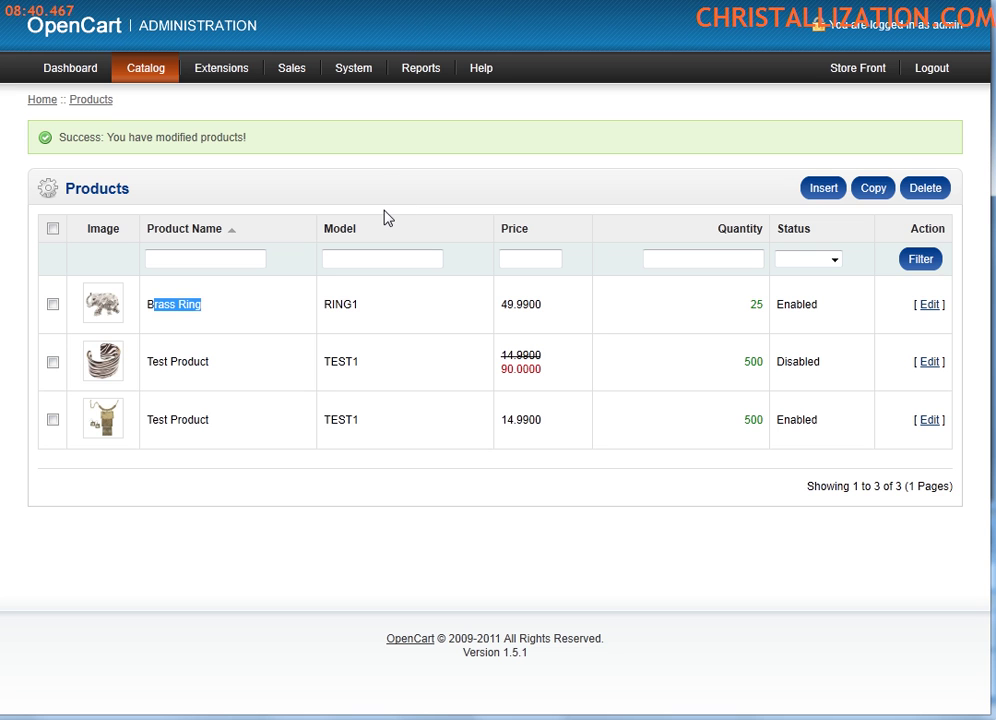
click(312, 176)
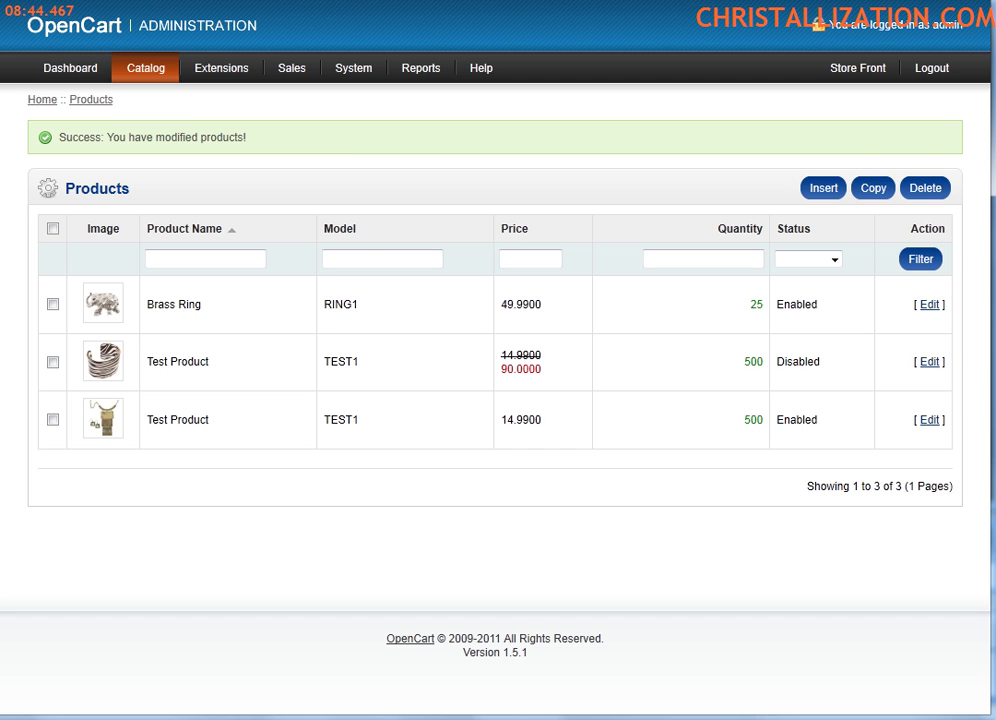
mouse_move(155, 78)
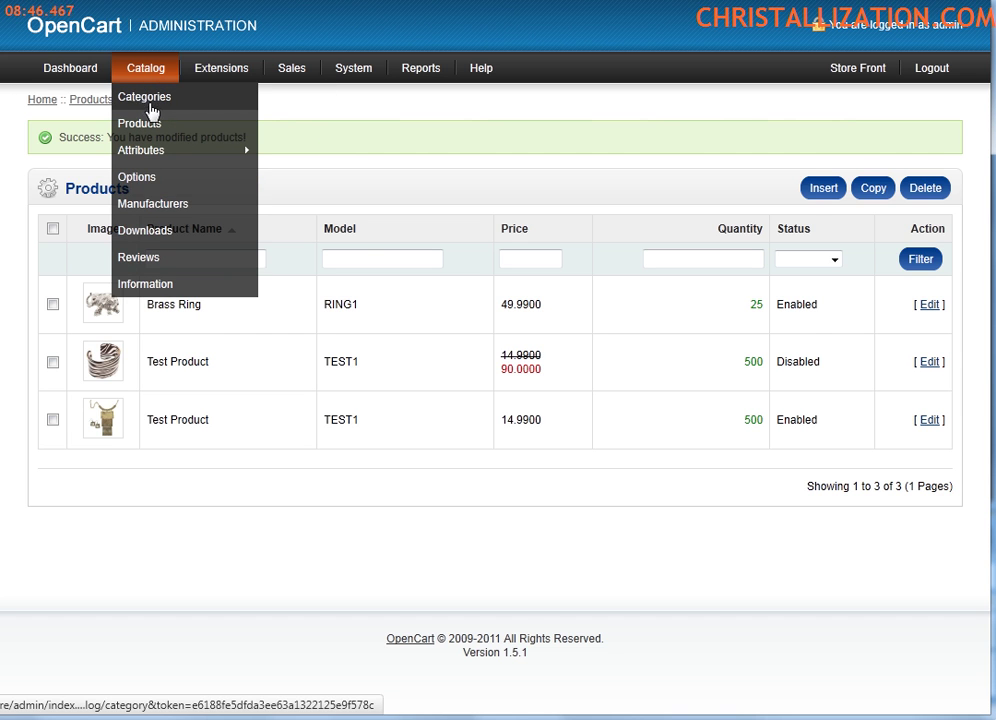
click(151, 105)
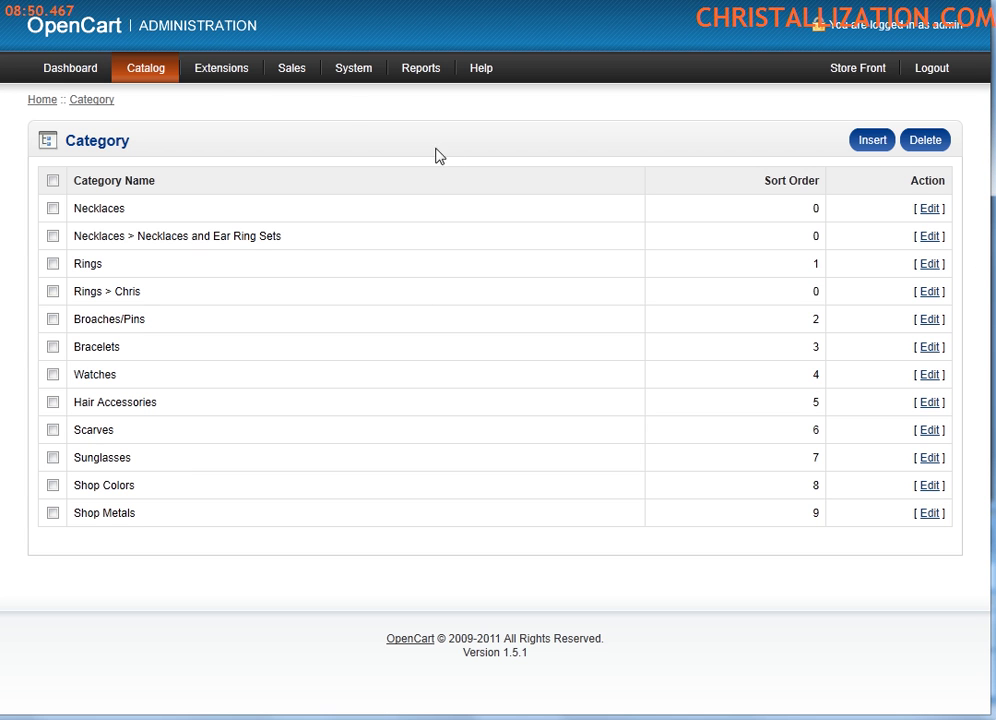
mouse_move(142, 74)
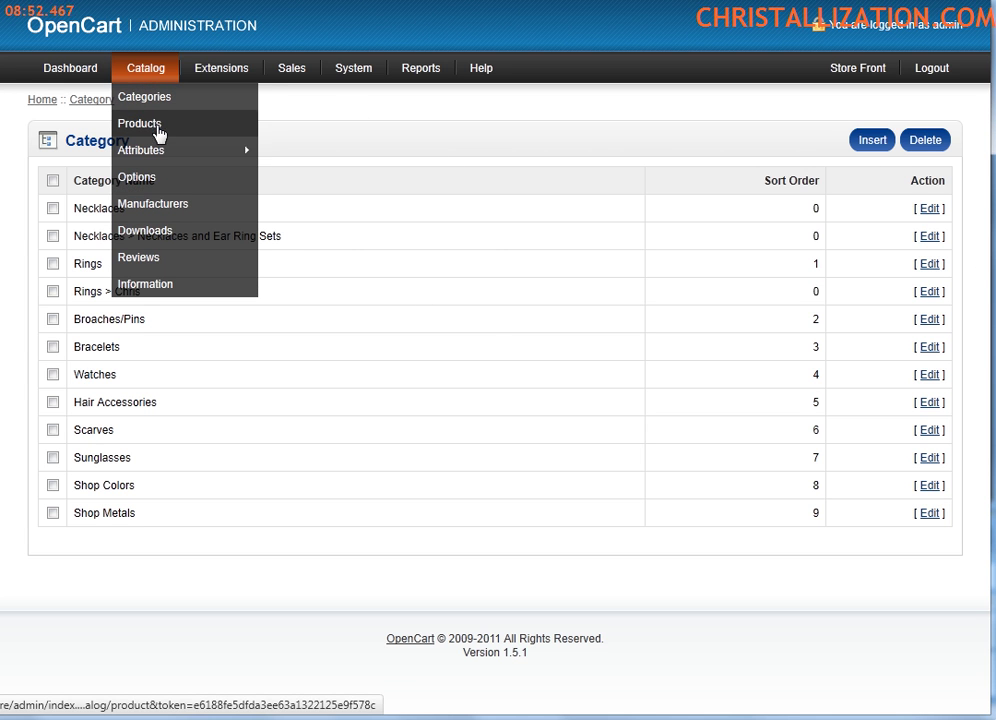
click(158, 133)
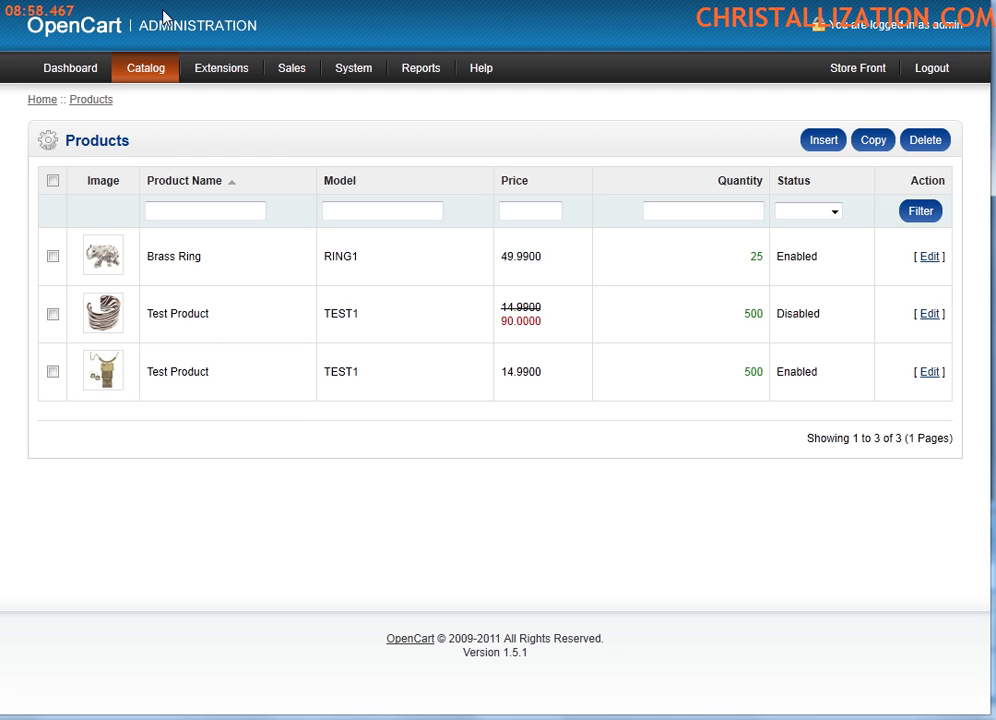
key(ctrl+Tab)
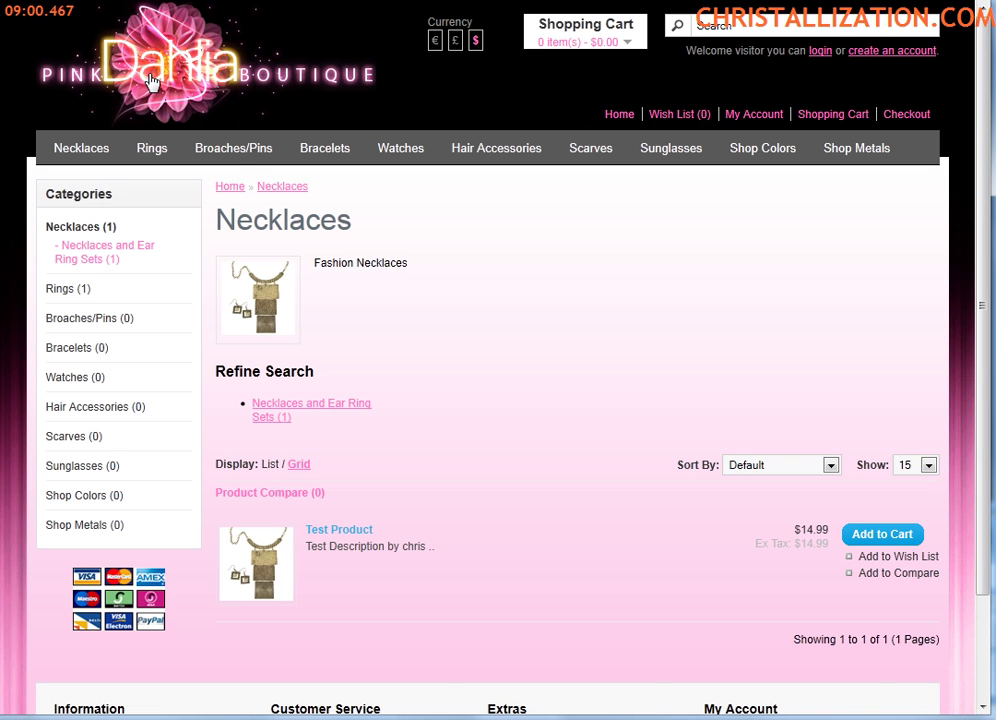